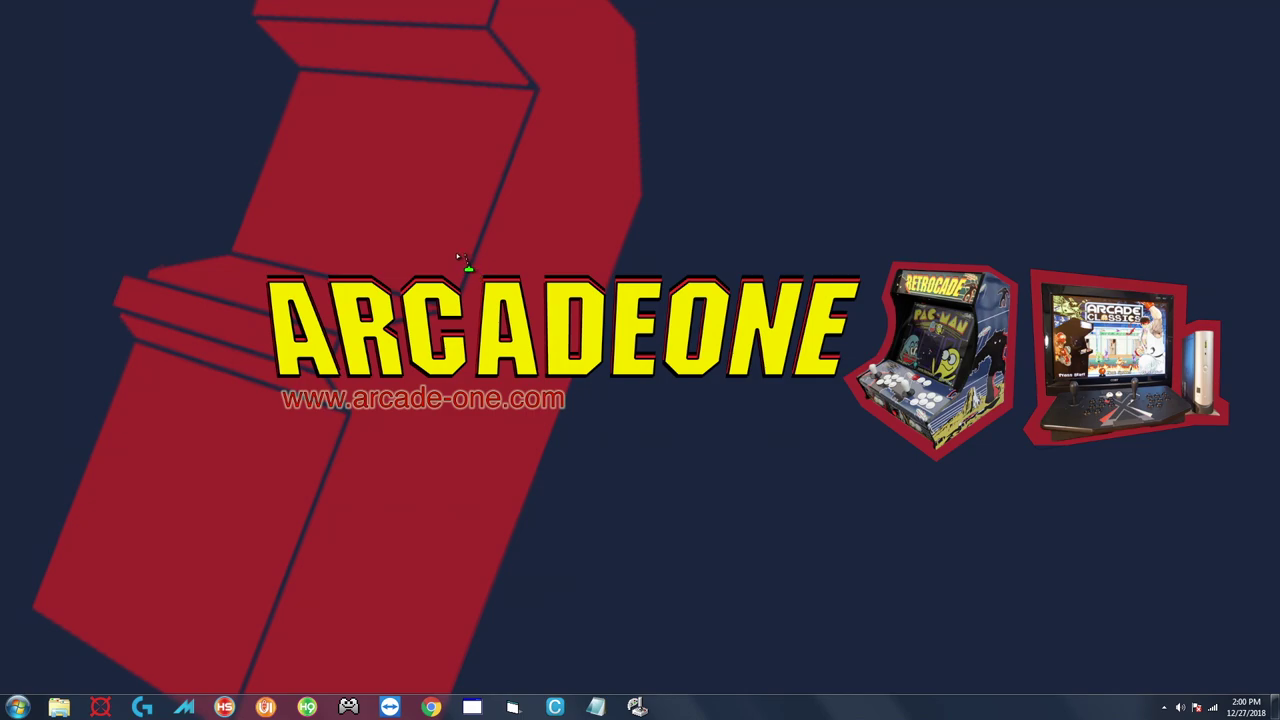
Step: Open the Main Menu folder inside Arcade's Databases folder in Windows Explorer and select Main Menu.xml
left_click(60, 712)
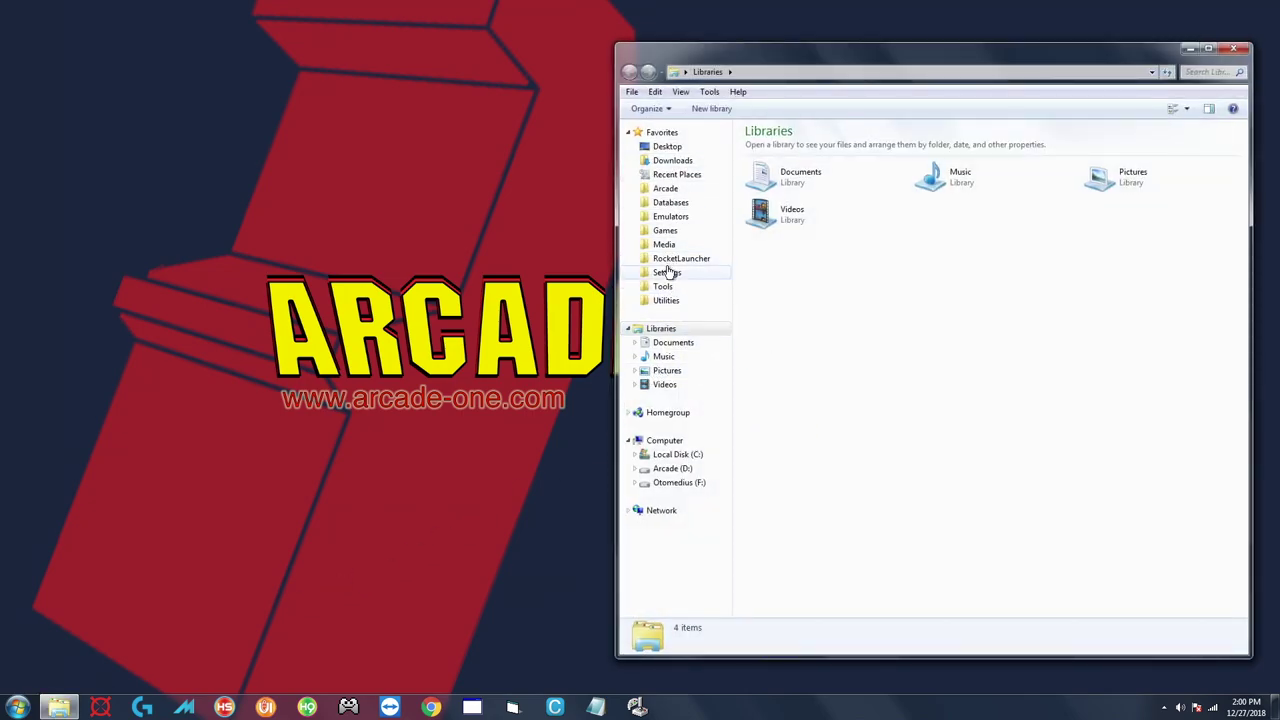
left_click(670, 202)
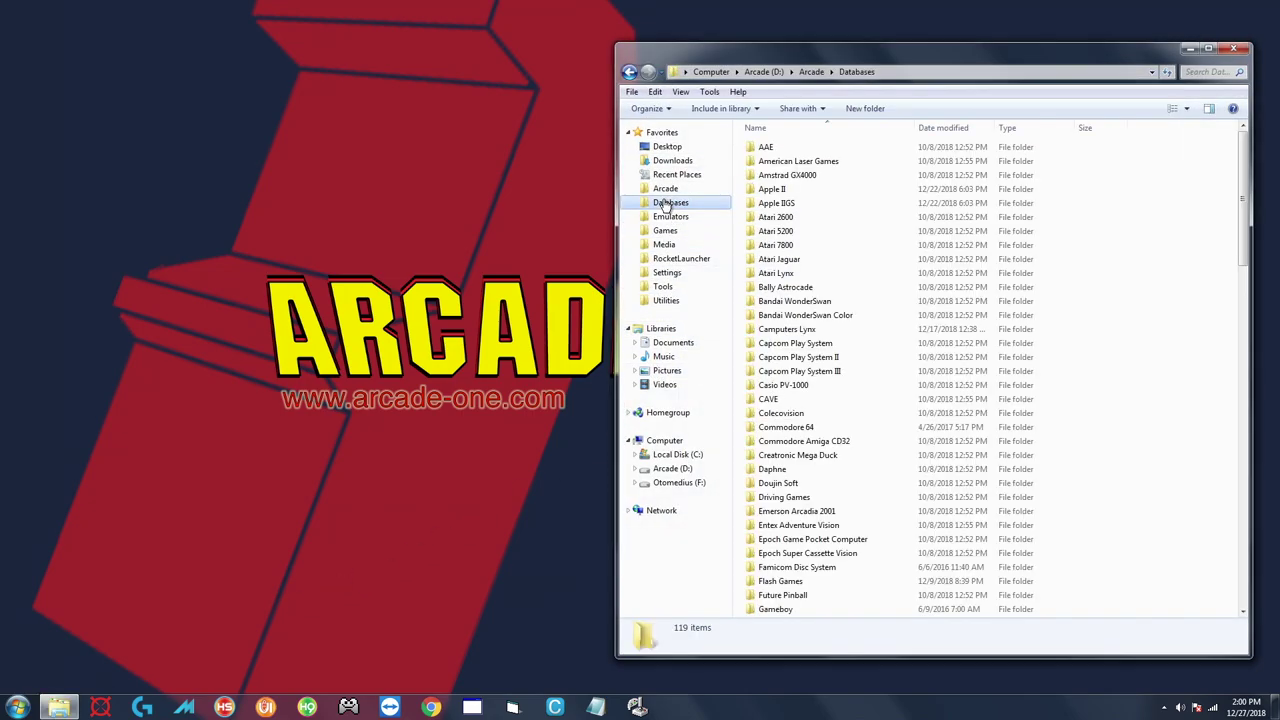
left_click(816, 274)
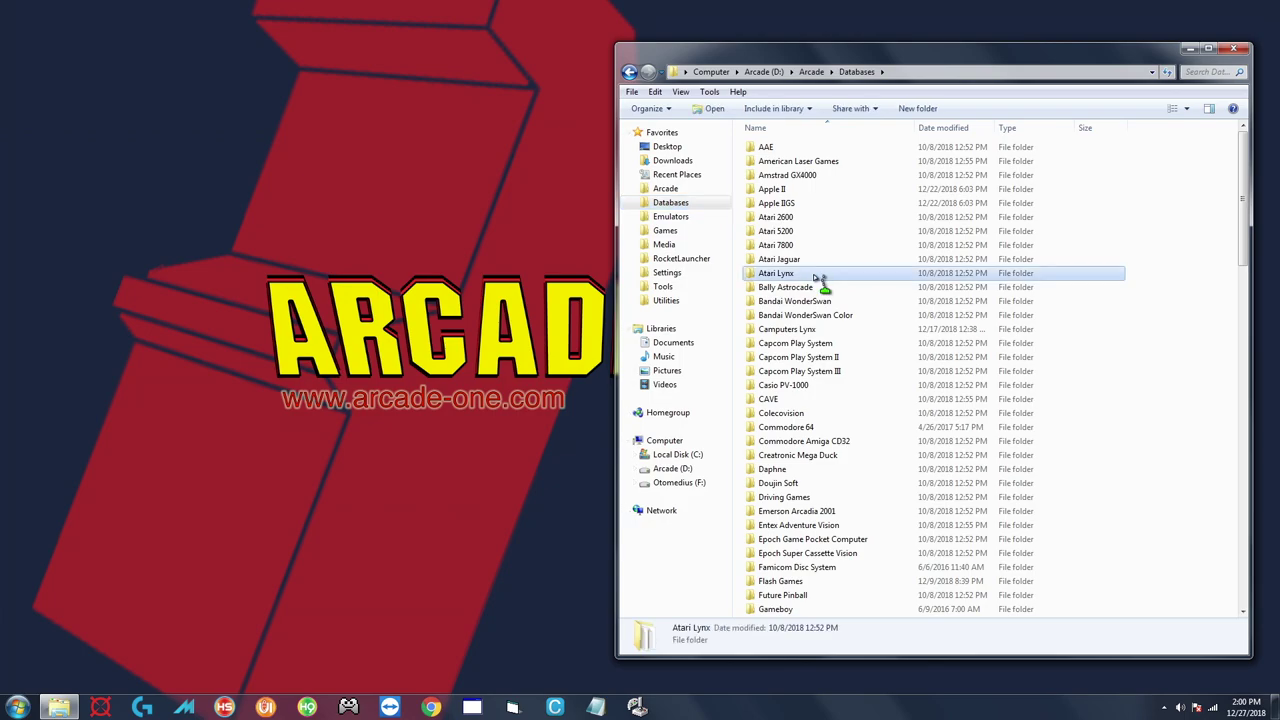
key("m")
left_click(778, 173)
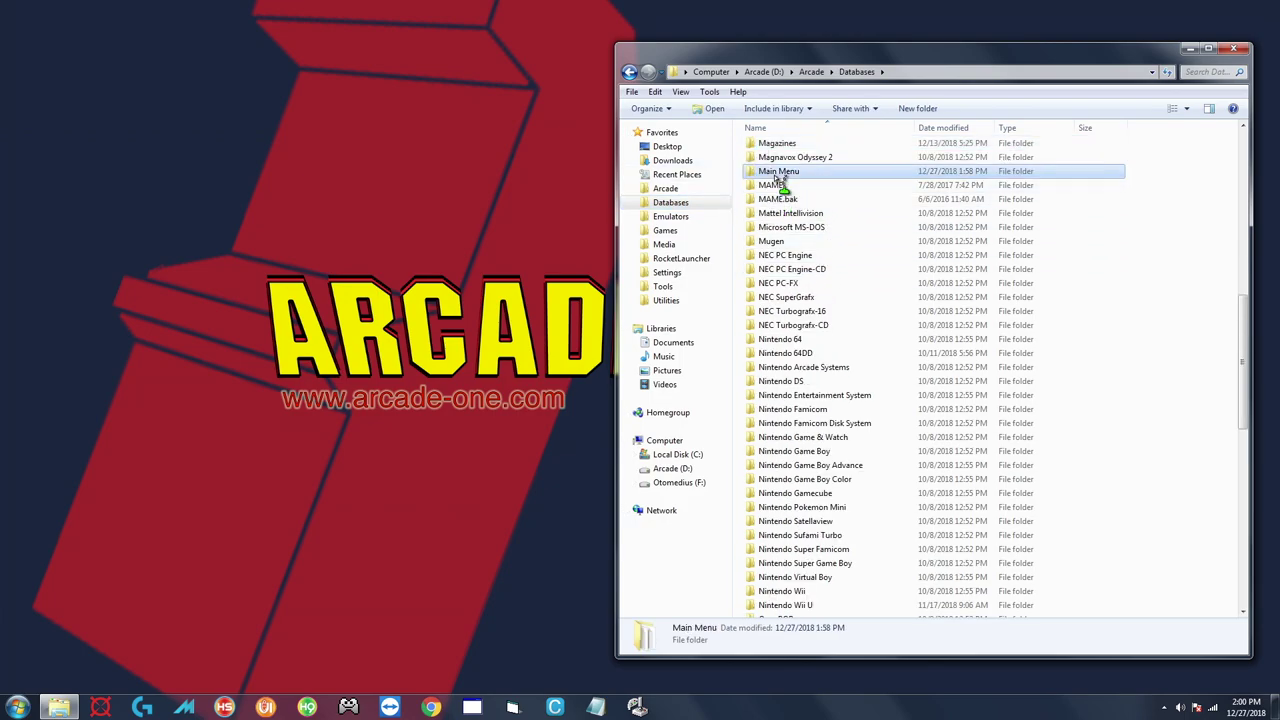
double_click(778, 173)
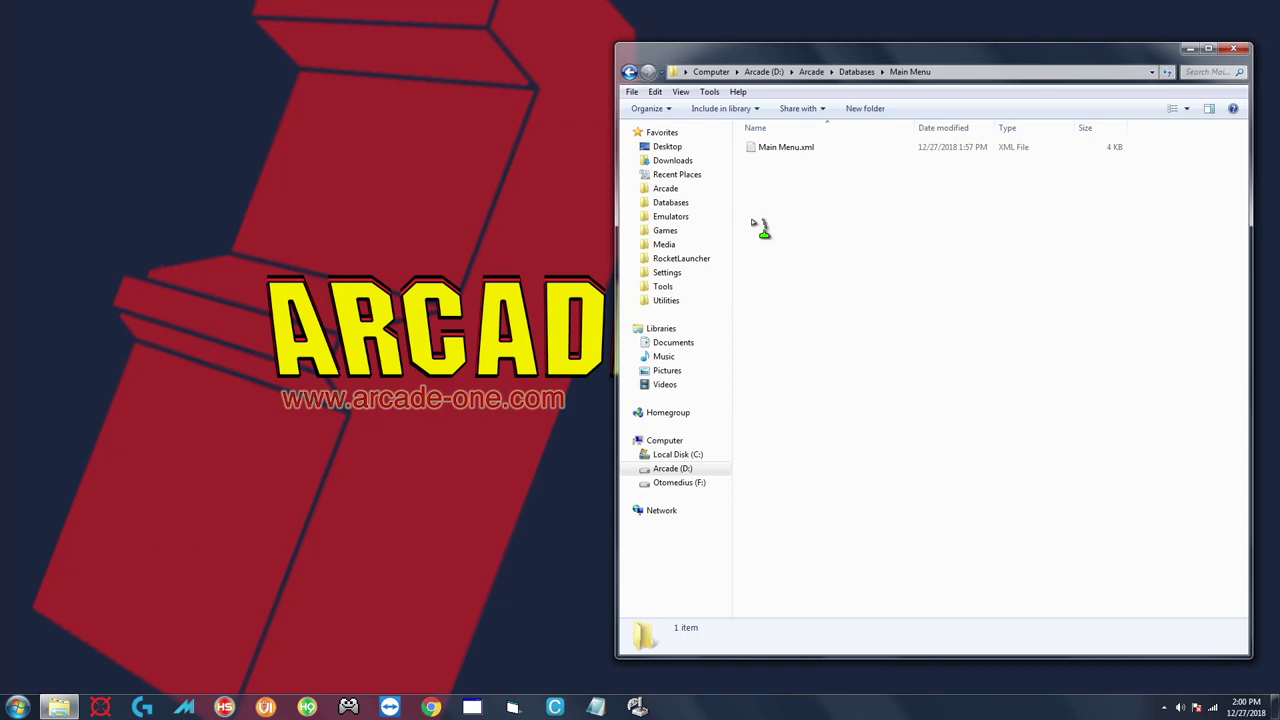
left_click(768, 151)
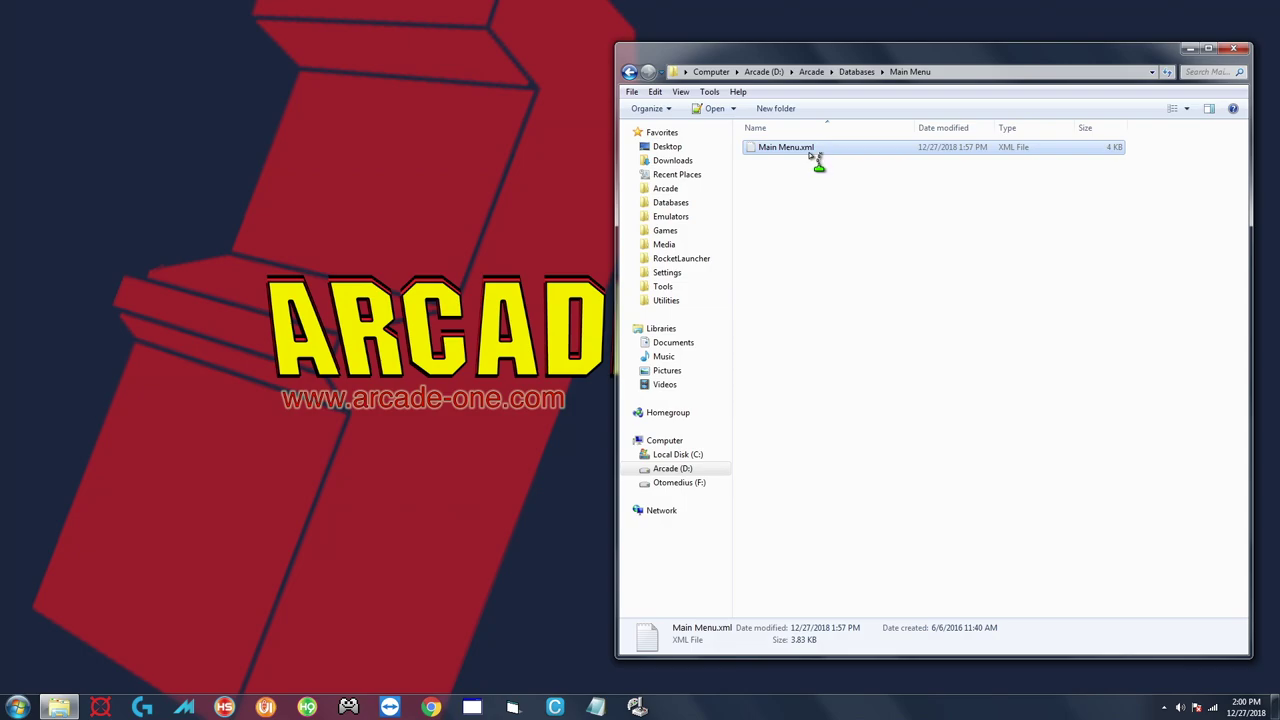
left_click_drag(845, 61, 827, 96)
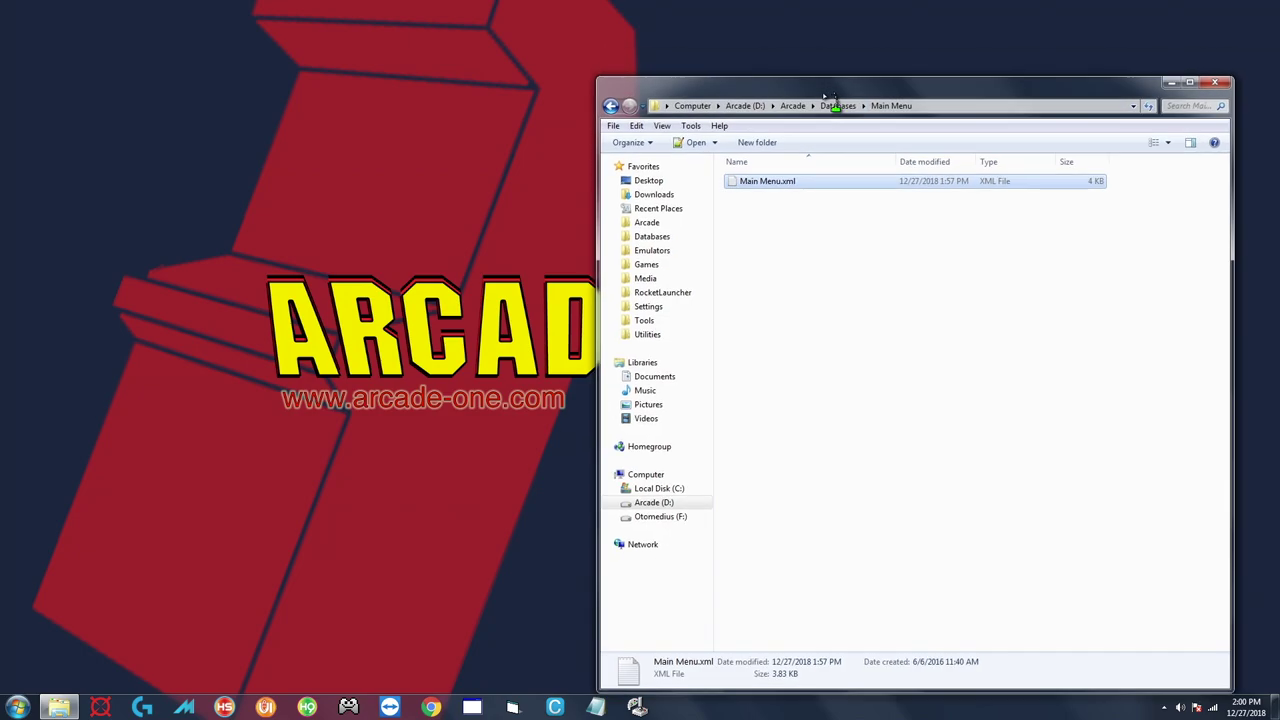
Step: Make a duplicate of Main Menu.xml in the same folder
right_click(763, 184)
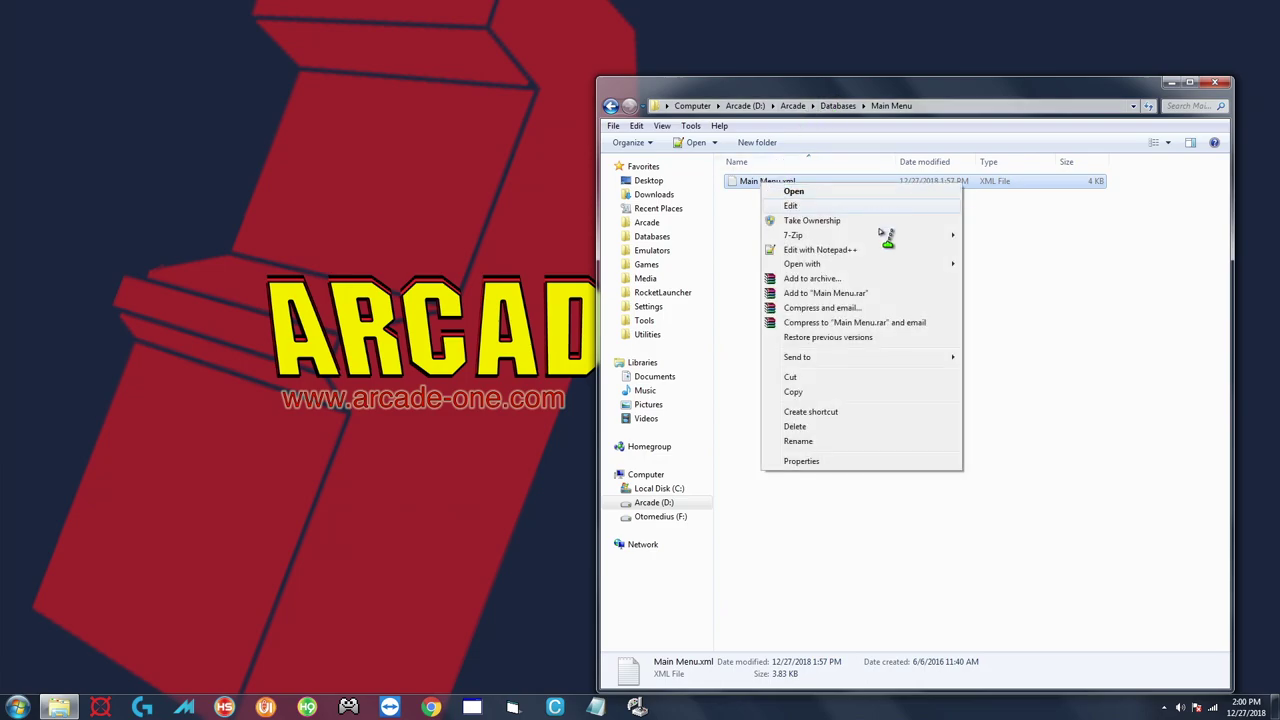
left_click(805, 395)
right_click(798, 338)
left_click(853, 450)
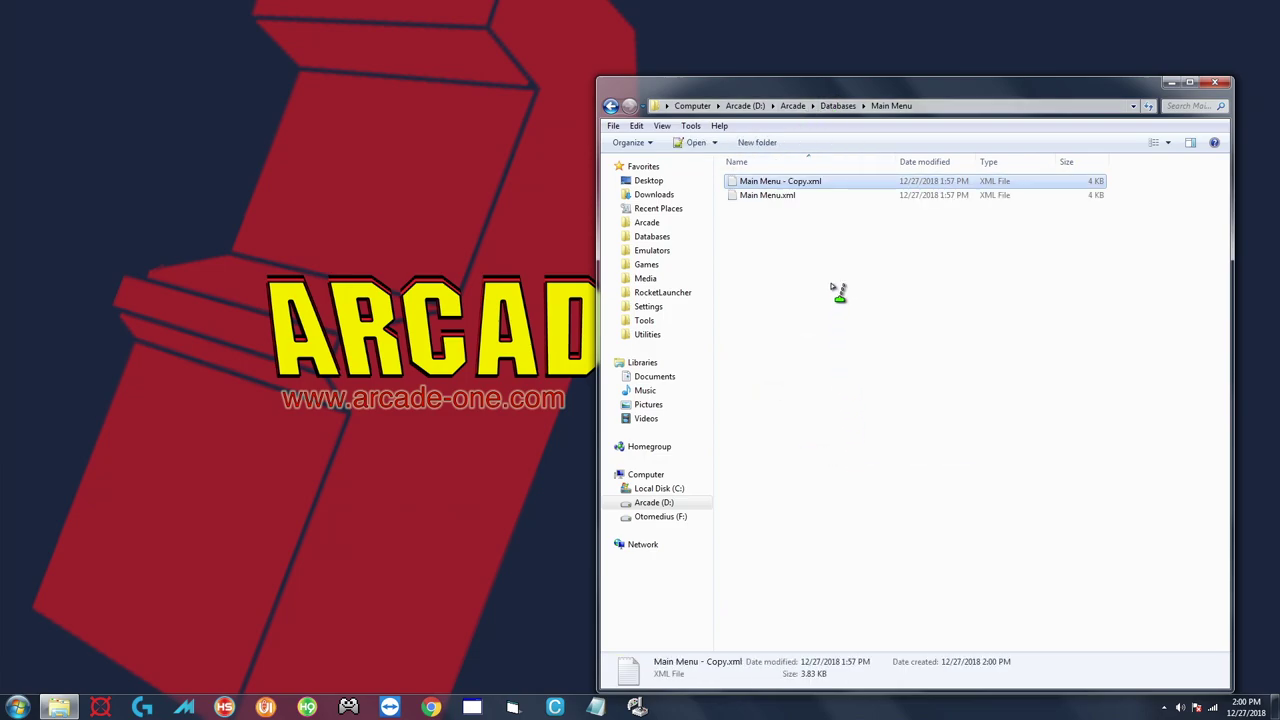
Step: Rename the duplicated XML file as Main Menu (full).xml
left_click(851, 180)
key("F2")
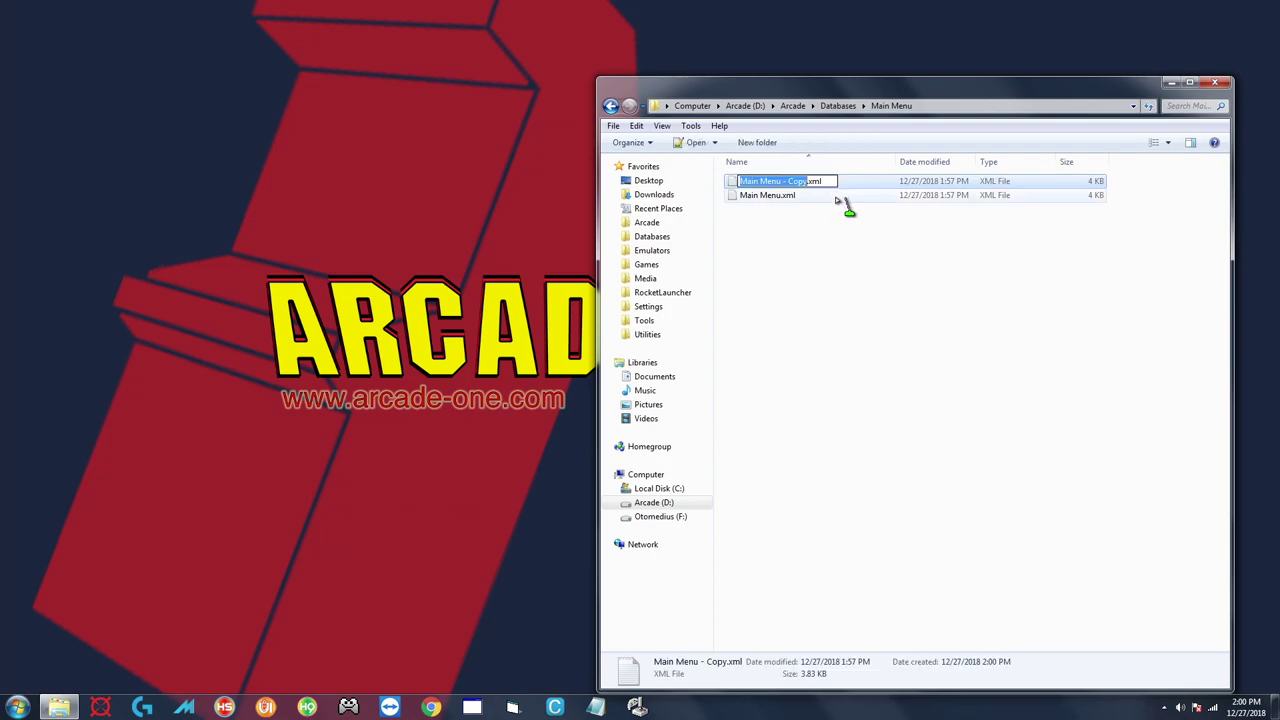
key("Right")
key("BackSpace")
key("BackSpace")
key("BackSpace")
key("BackSpace")
key("BackSpace")
key("BackSpace")
key("BackSpace")
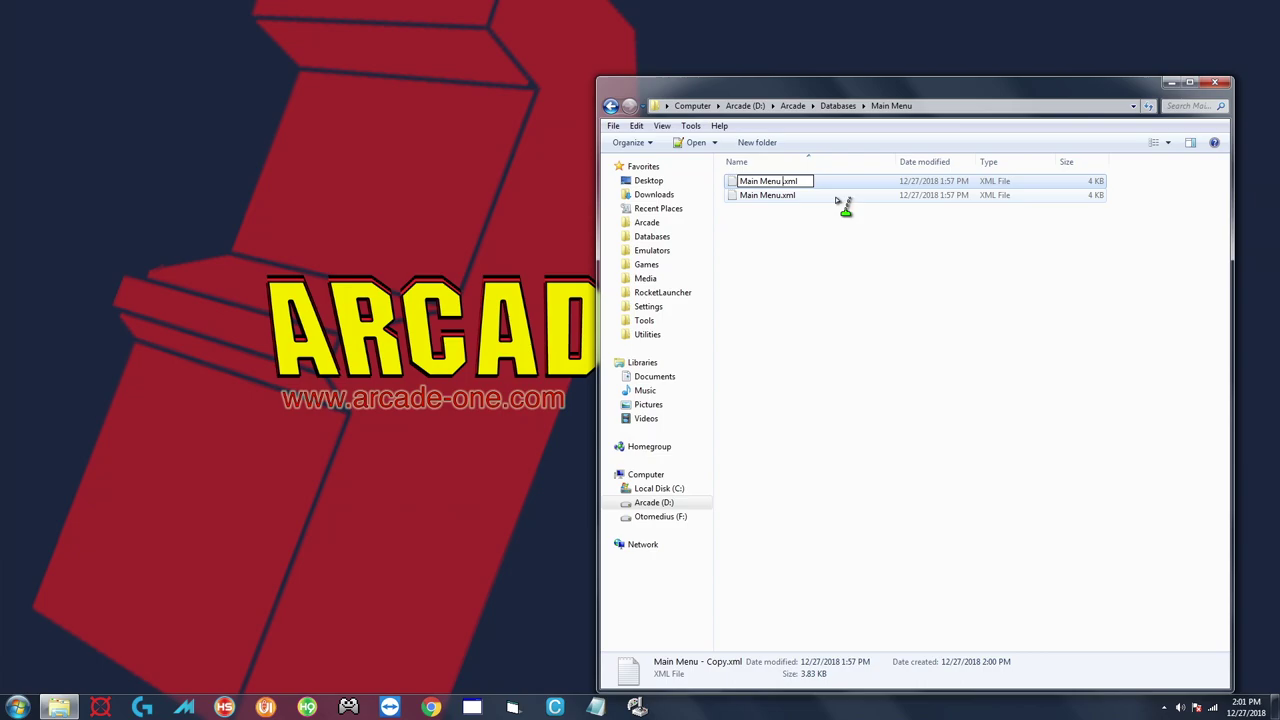
type("(full)")
key("Return")
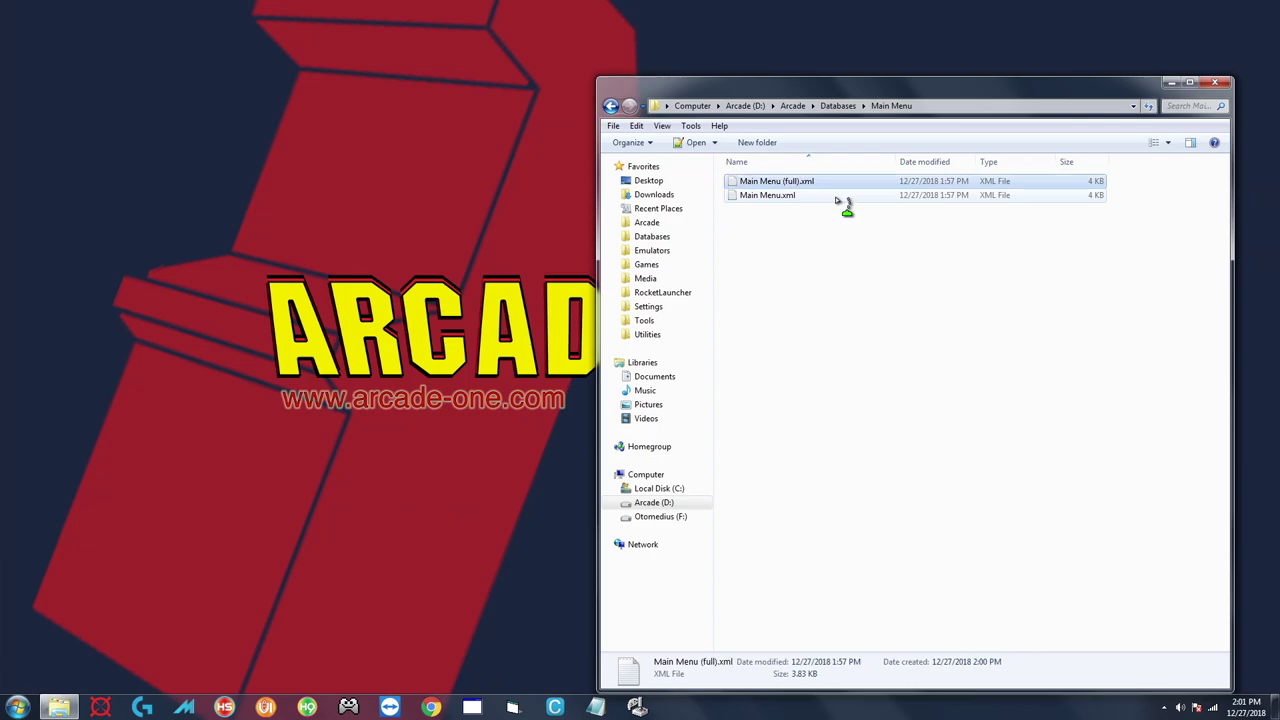
left_click(803, 263)
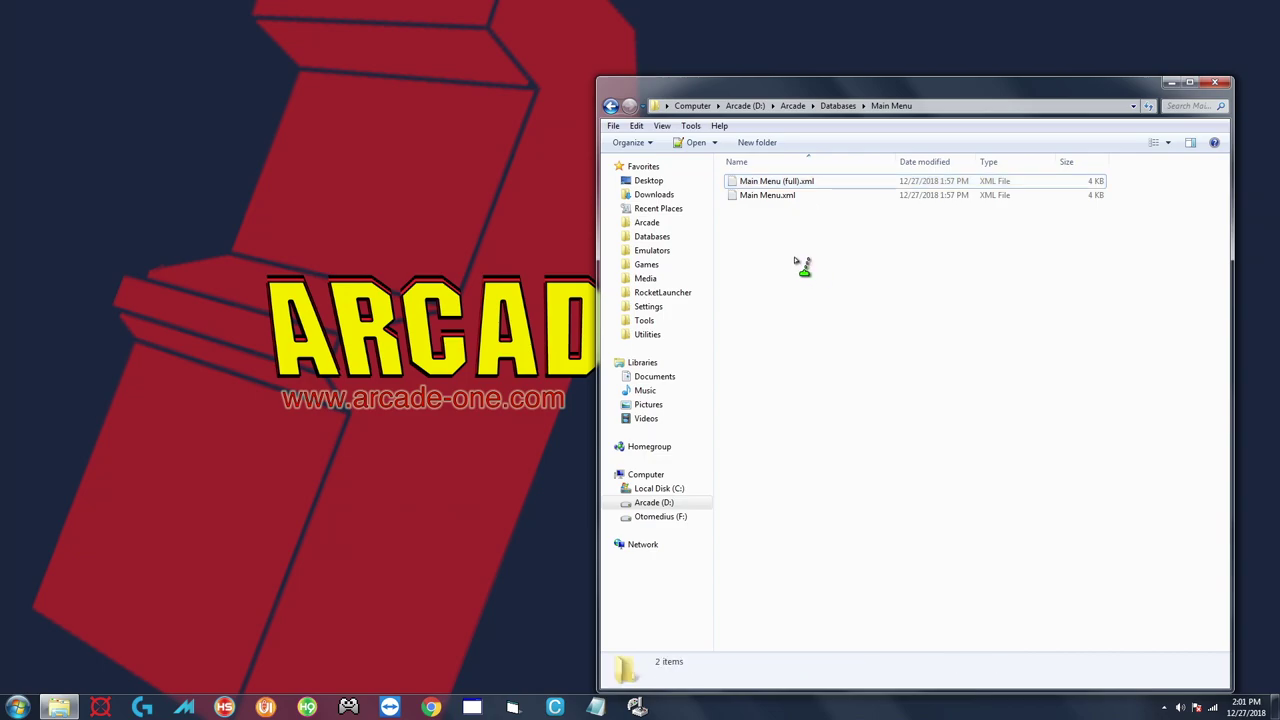
Step: Open the original Main Menu.xml in Notepad++ and look through its list of system entries
left_click(774, 183)
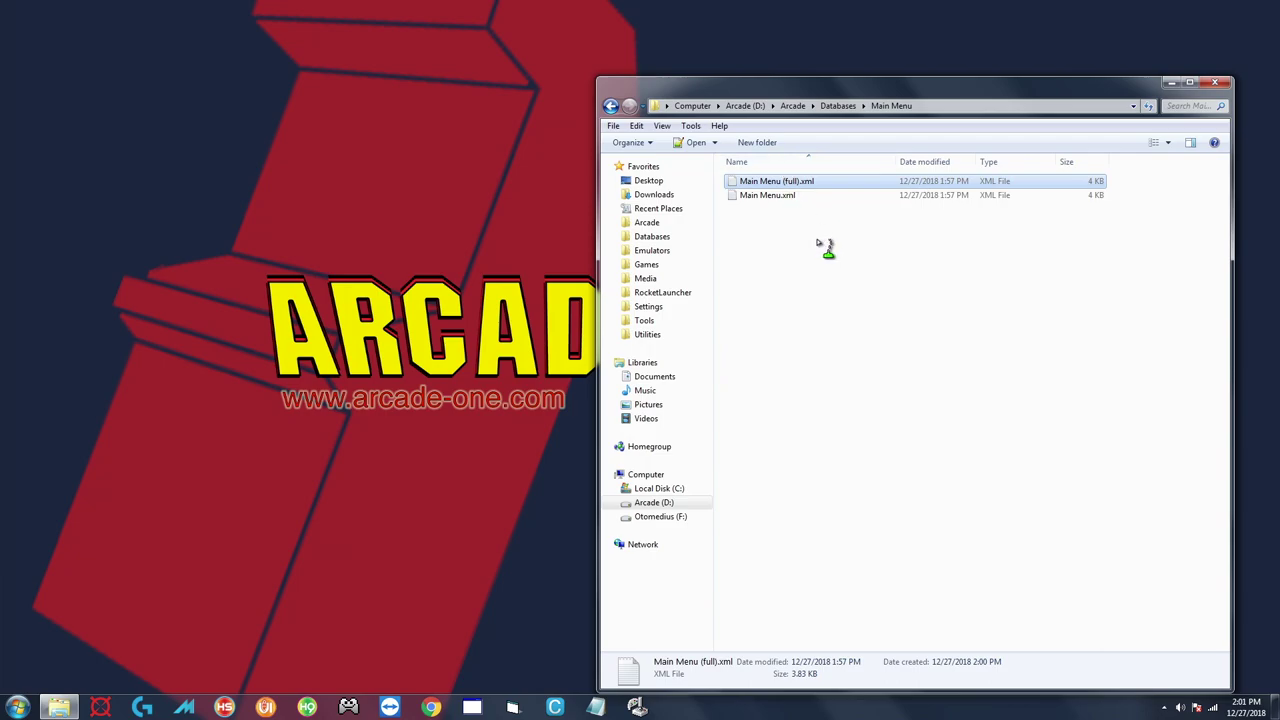
left_click(756, 199)
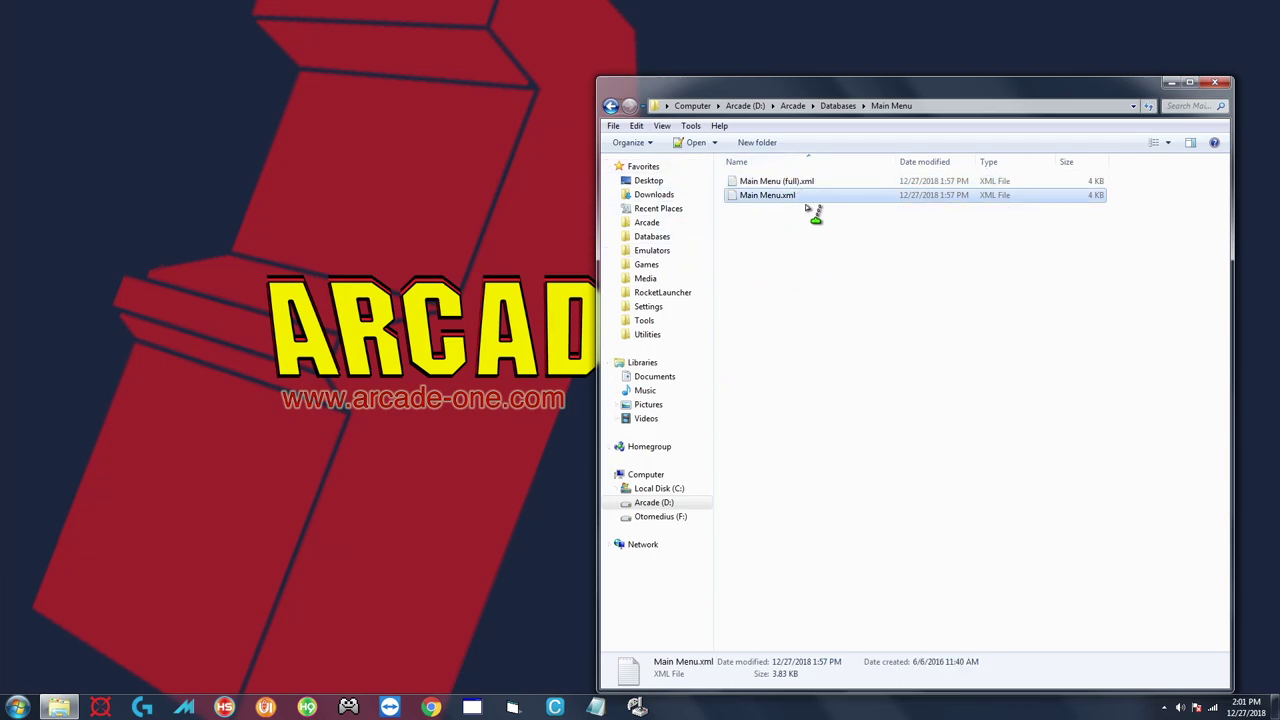
double_click(753, 201)
scroll(588, 253, "down", 19)
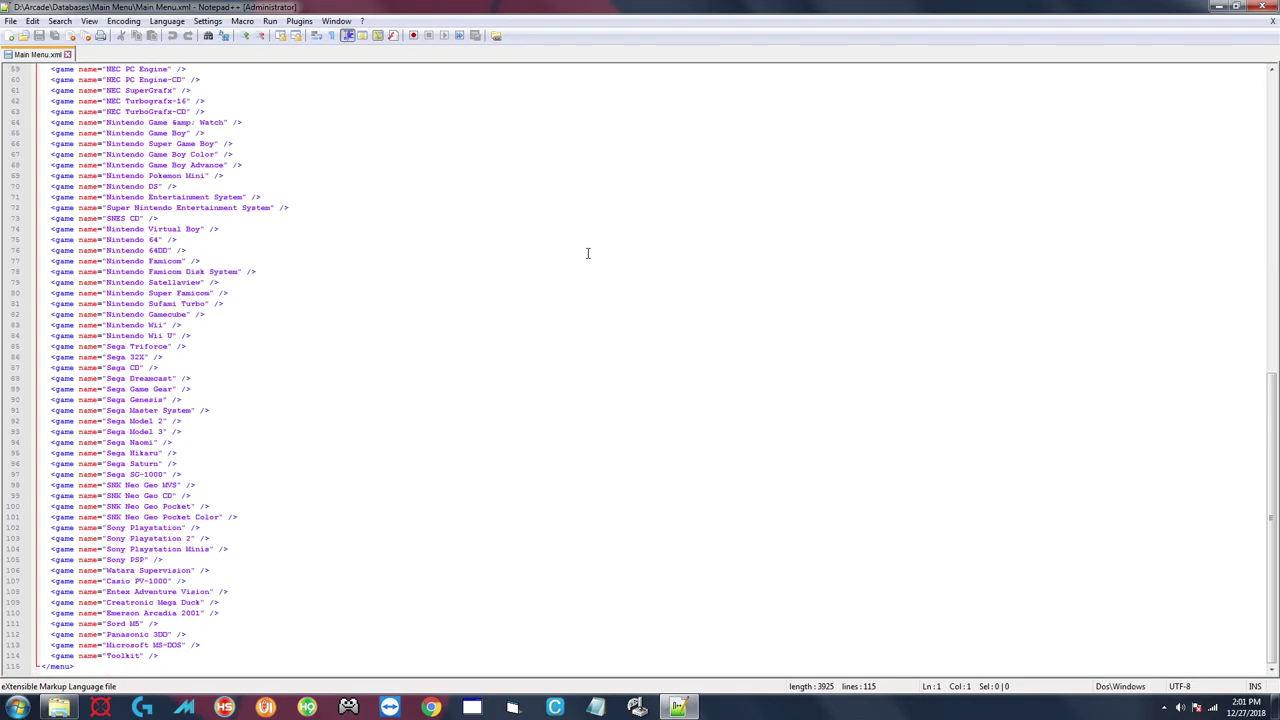
scroll(588, 253, "up", 19)
scroll(298, 386, "down", 19)
Step: Comment out the Nintendo 64 entry by enclosing it in <!-- and -->, and save the file
left_click(52, 240)
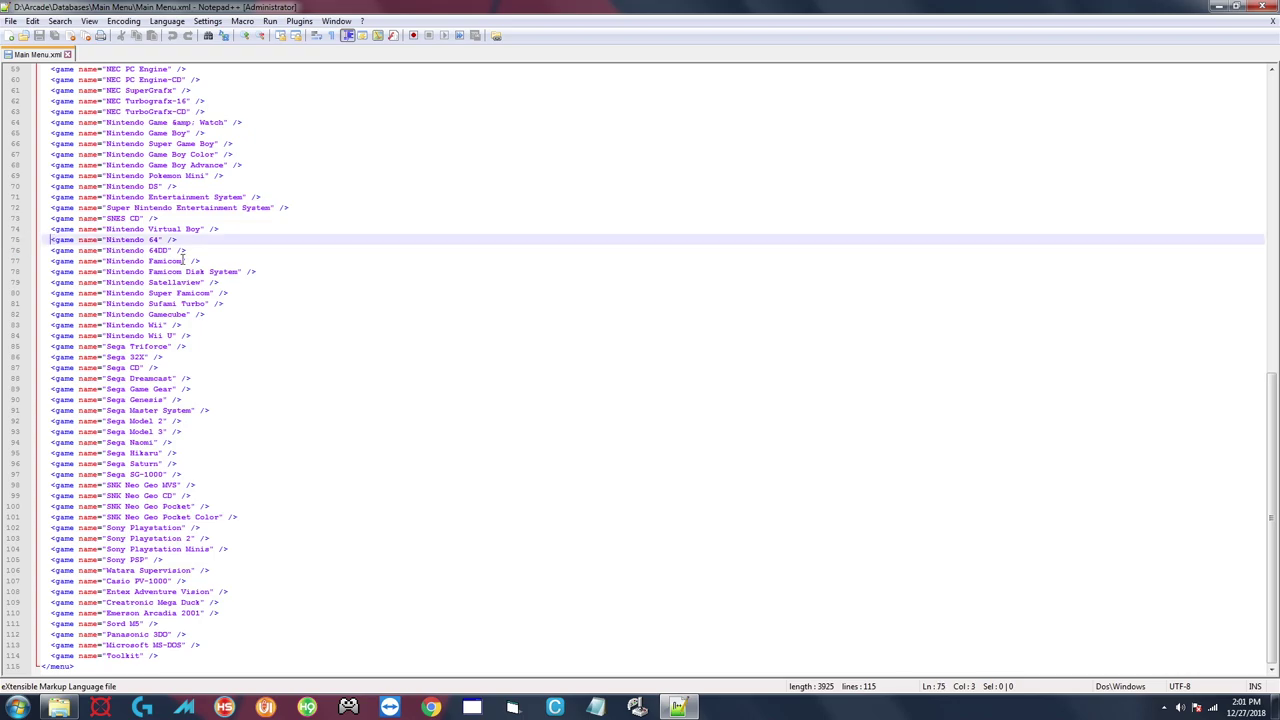
type("<")
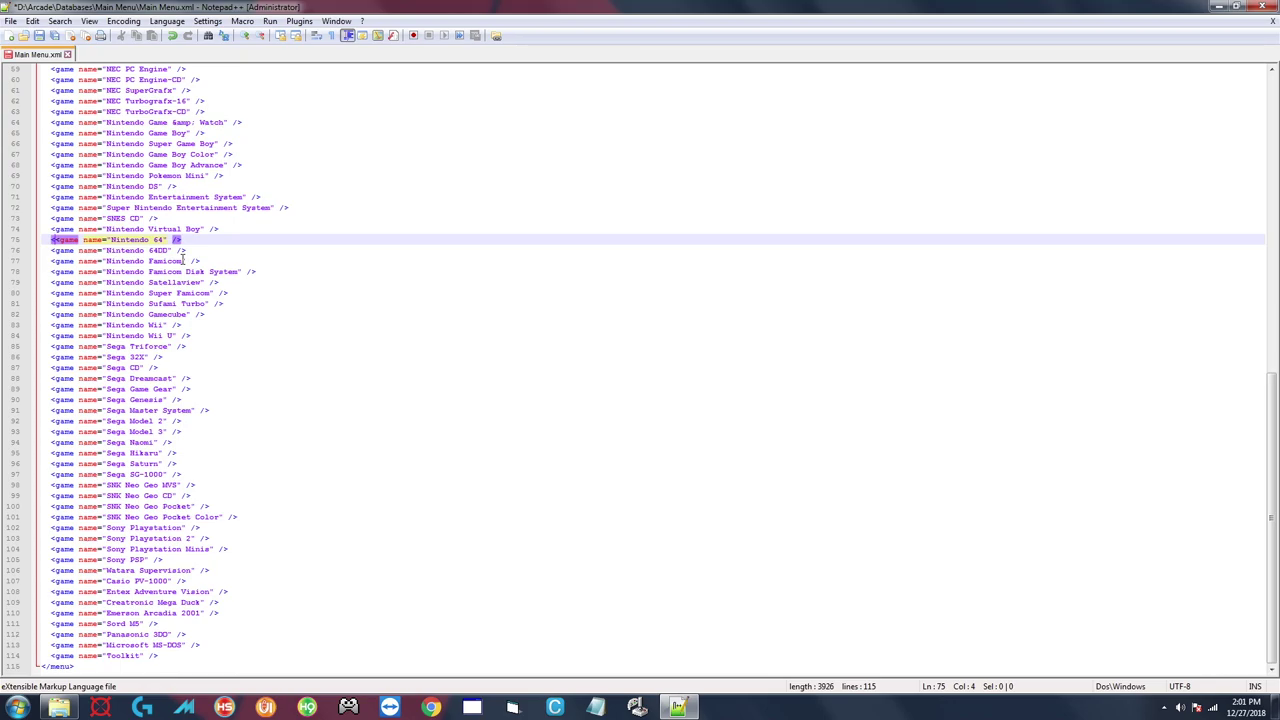
type("!--")
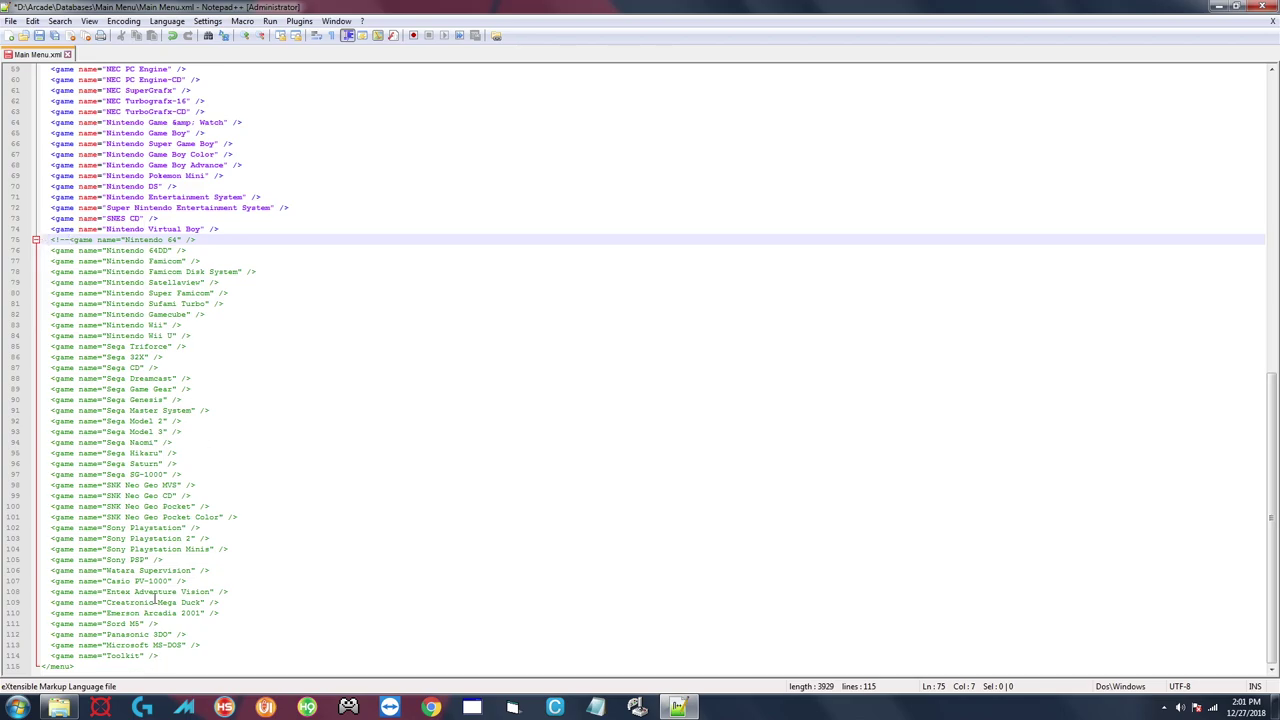
left_click(209, 240)
type("-->")
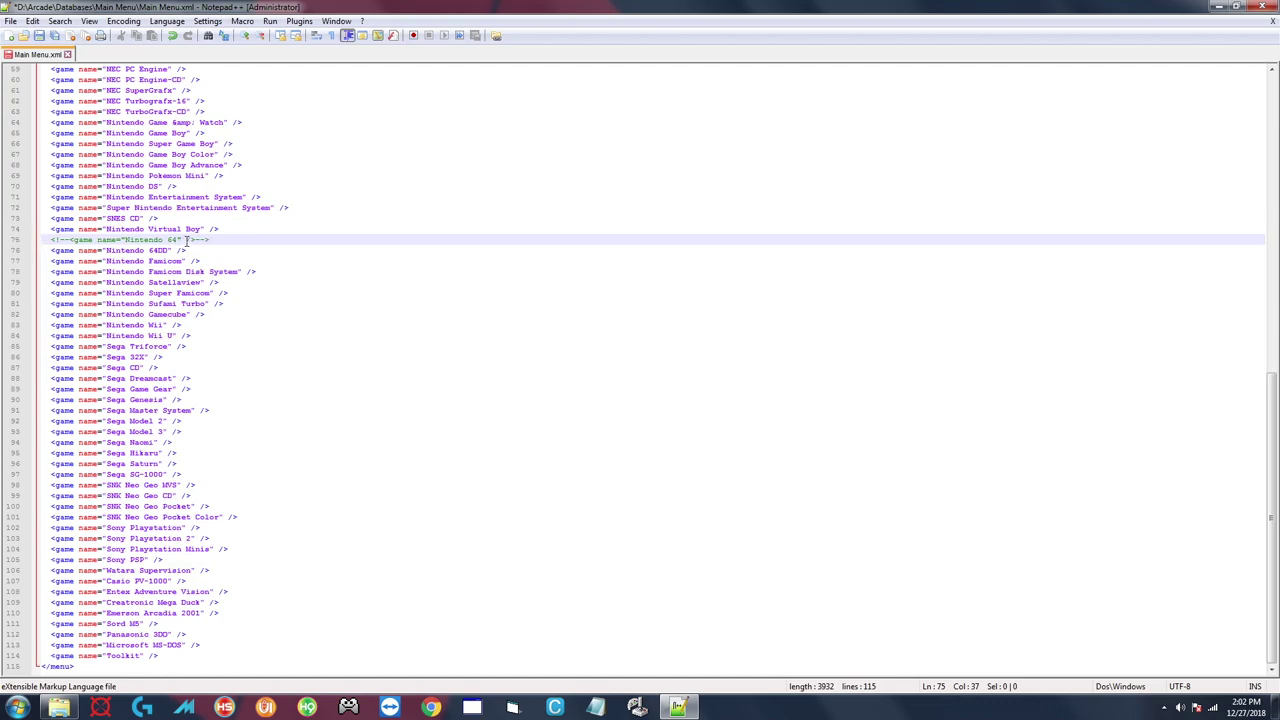
left_click(40, 36)
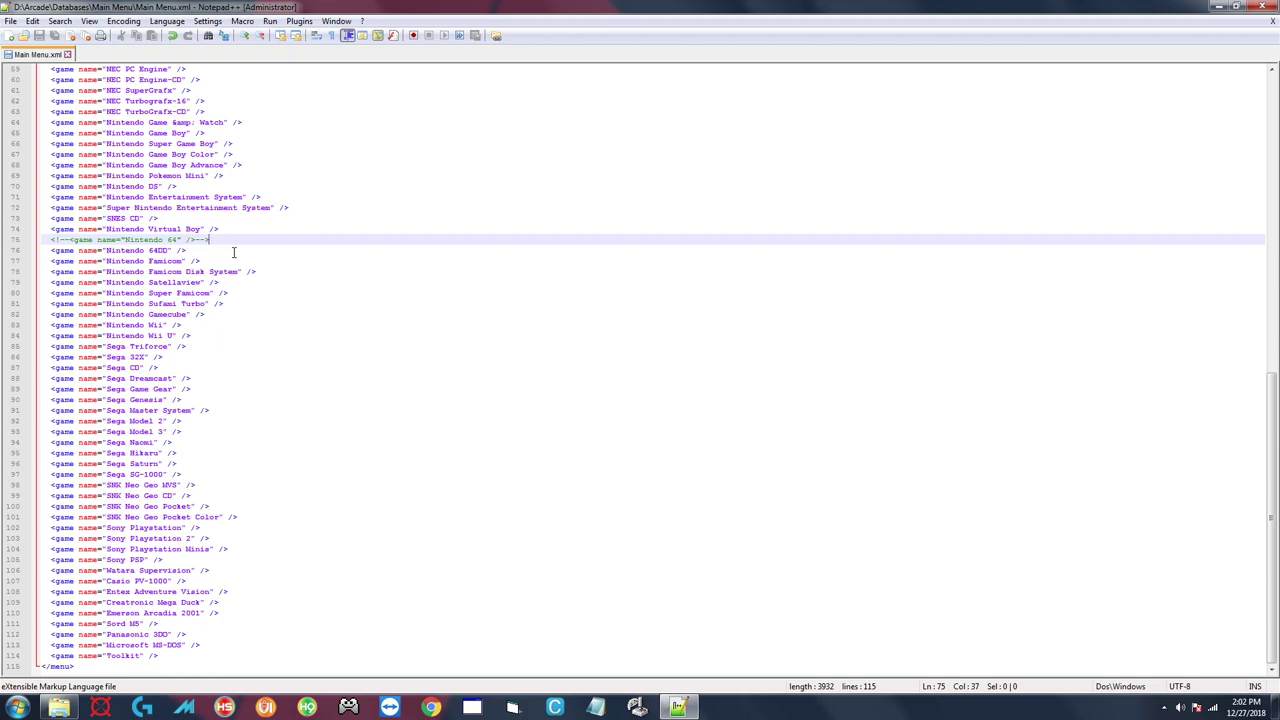
Step: Remove the <!-- and --> comment markers from the Nintendo 64 entry
key("BackSpace")
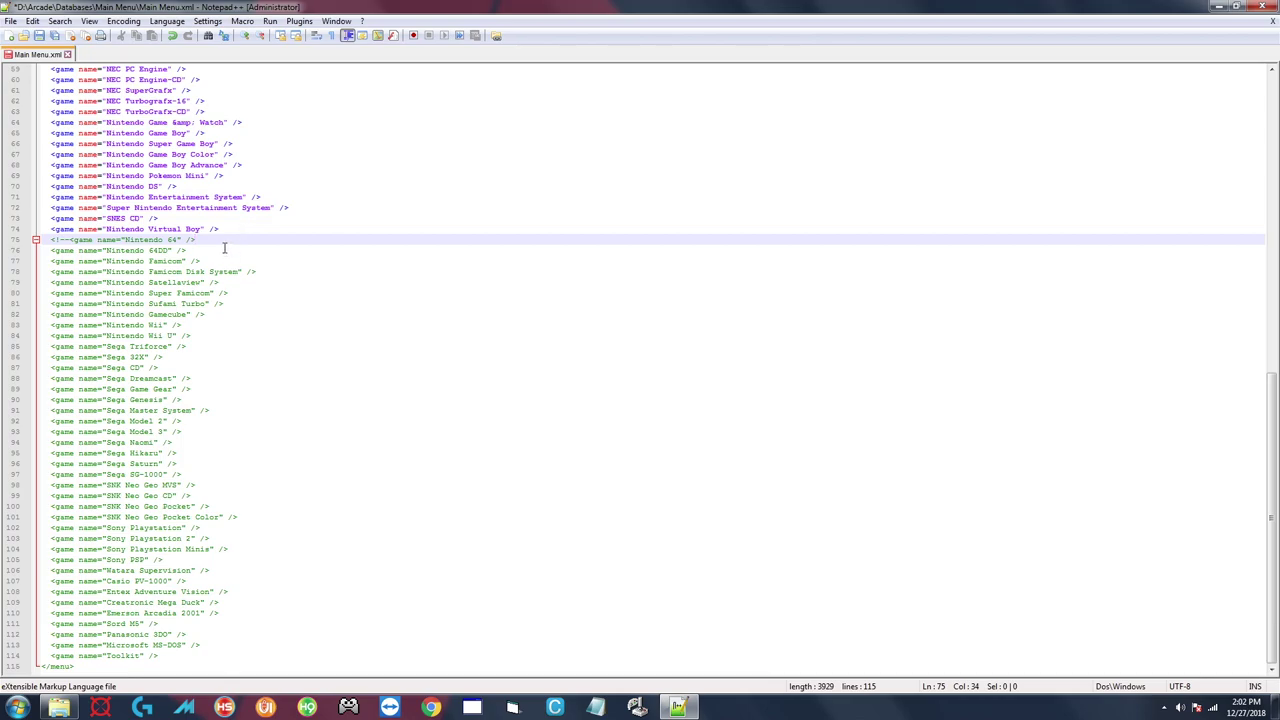
left_click(71, 240)
key("BackSpace")
key("BackSpace")
key("BackSpace")
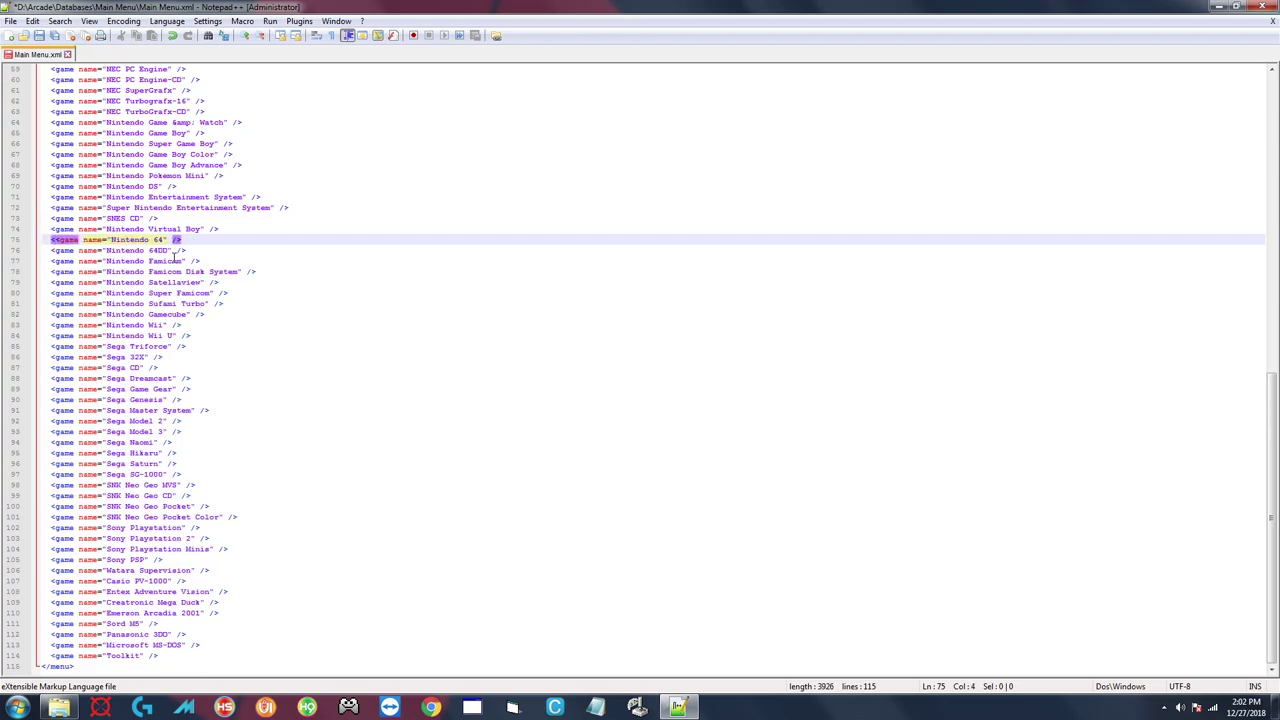
key("BackSpace")
Step: Comment out all entries from Nintendo Virtual Boy through Sega CD with one <!-- and --> pair, and save the file
left_click(145, 218)
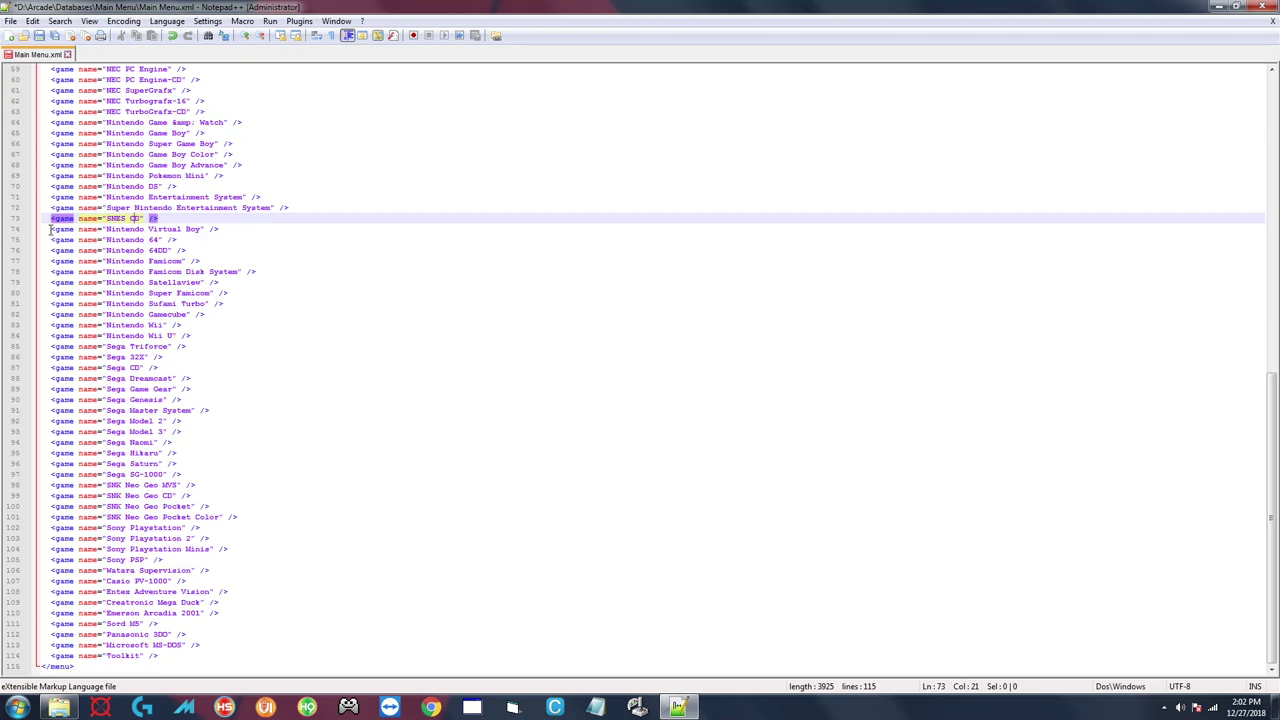
left_click(50, 229)
type("<")
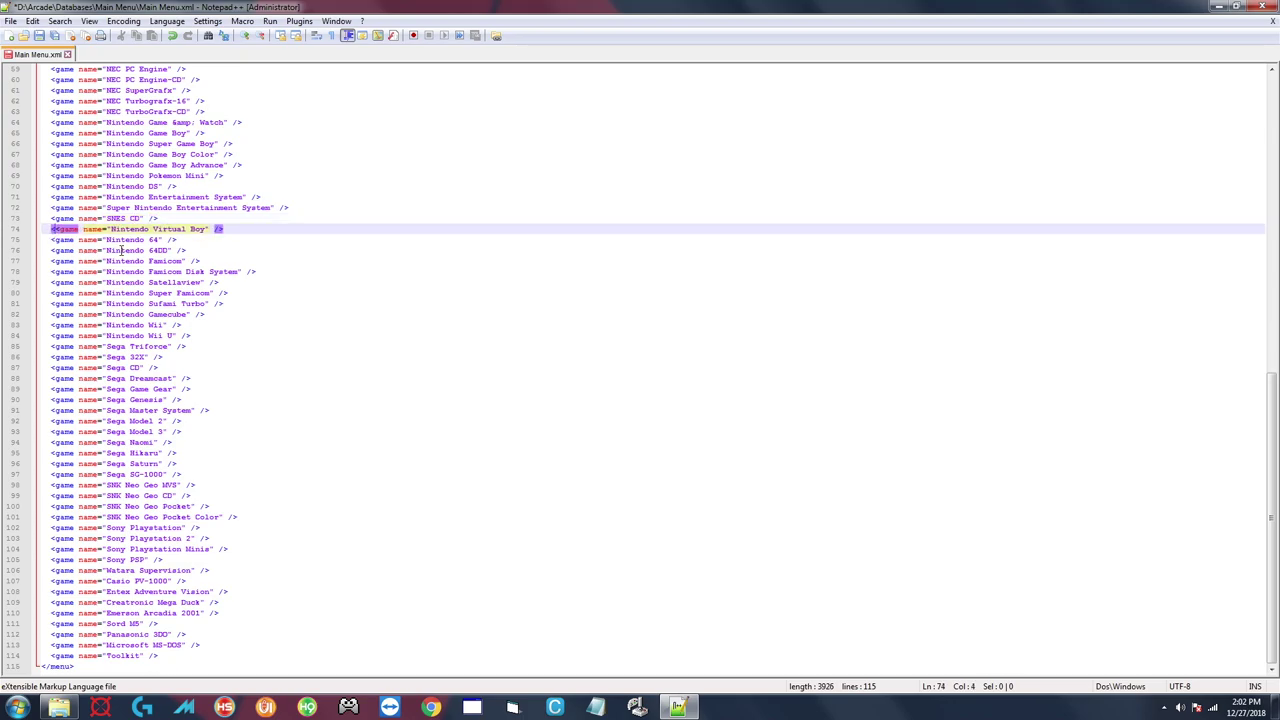
type("!--")
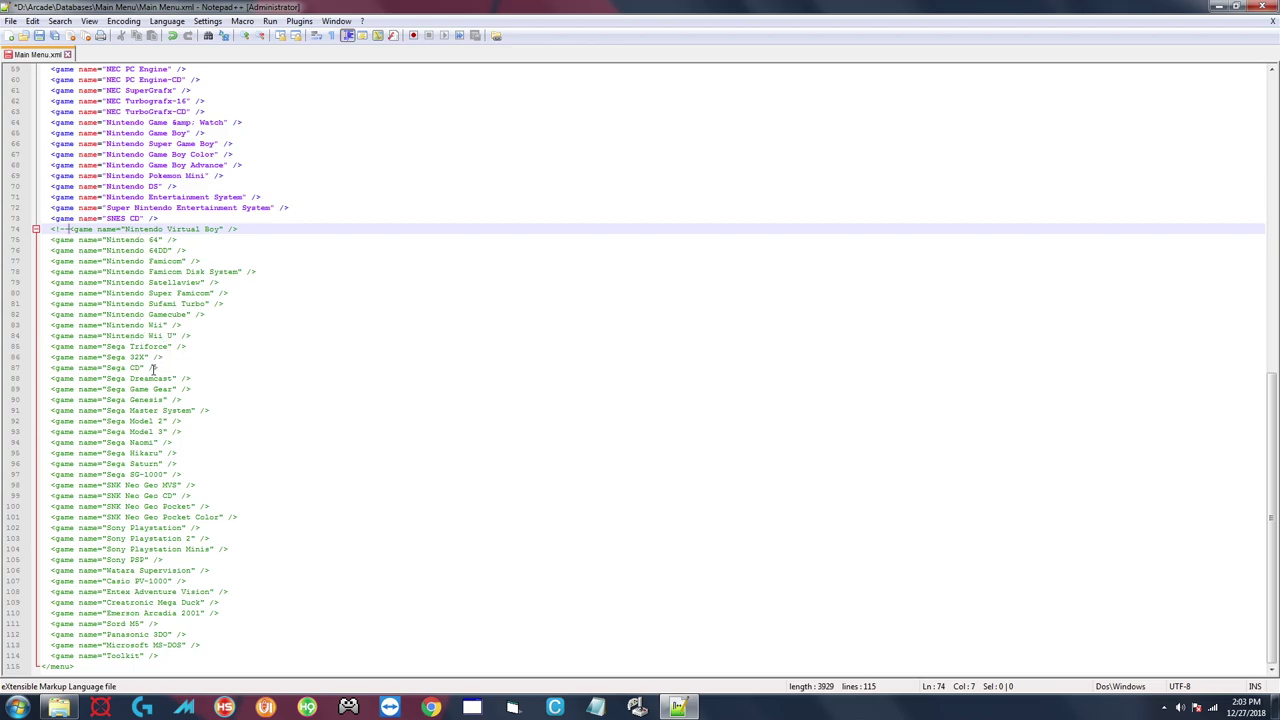
left_click(161, 367)
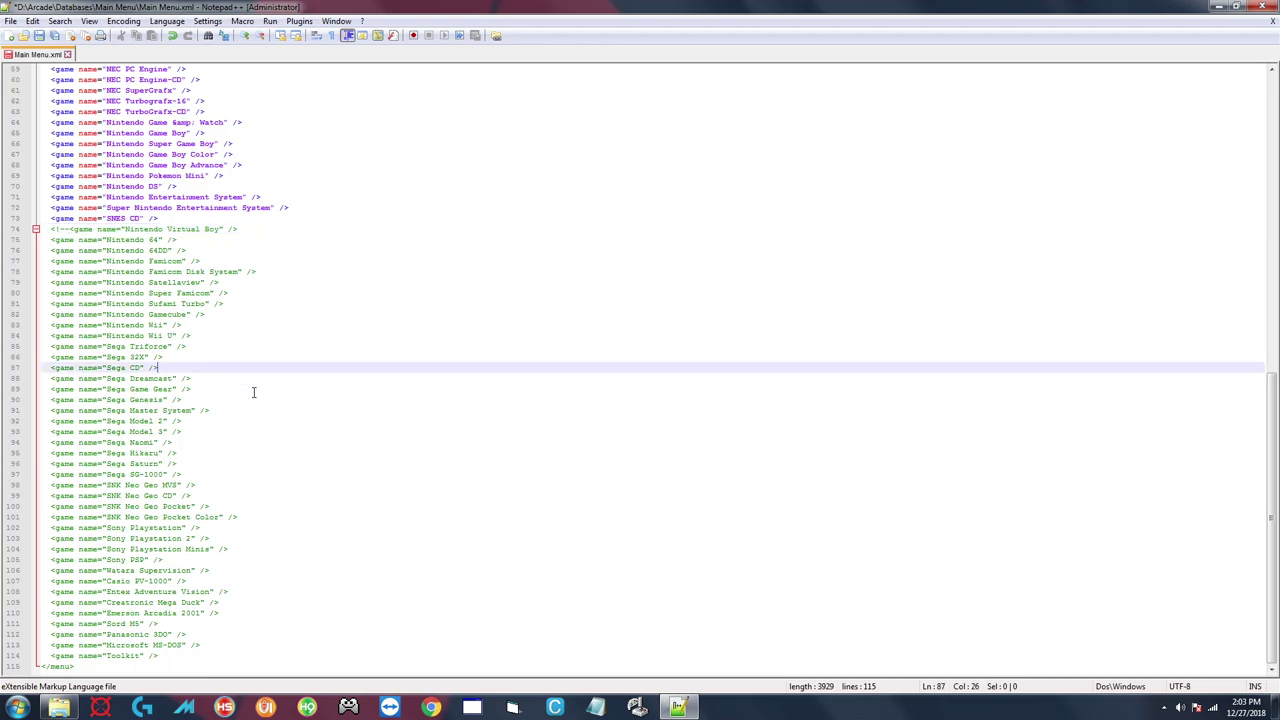
type("-->")
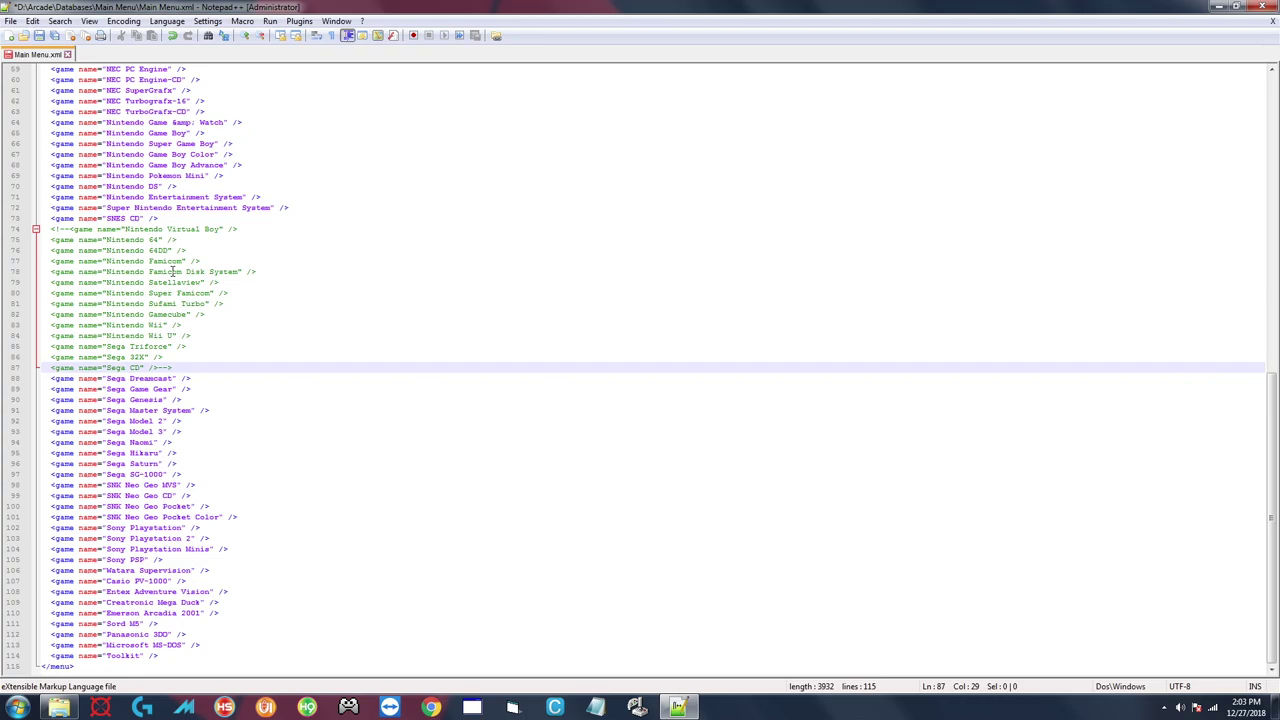
left_click(39, 35)
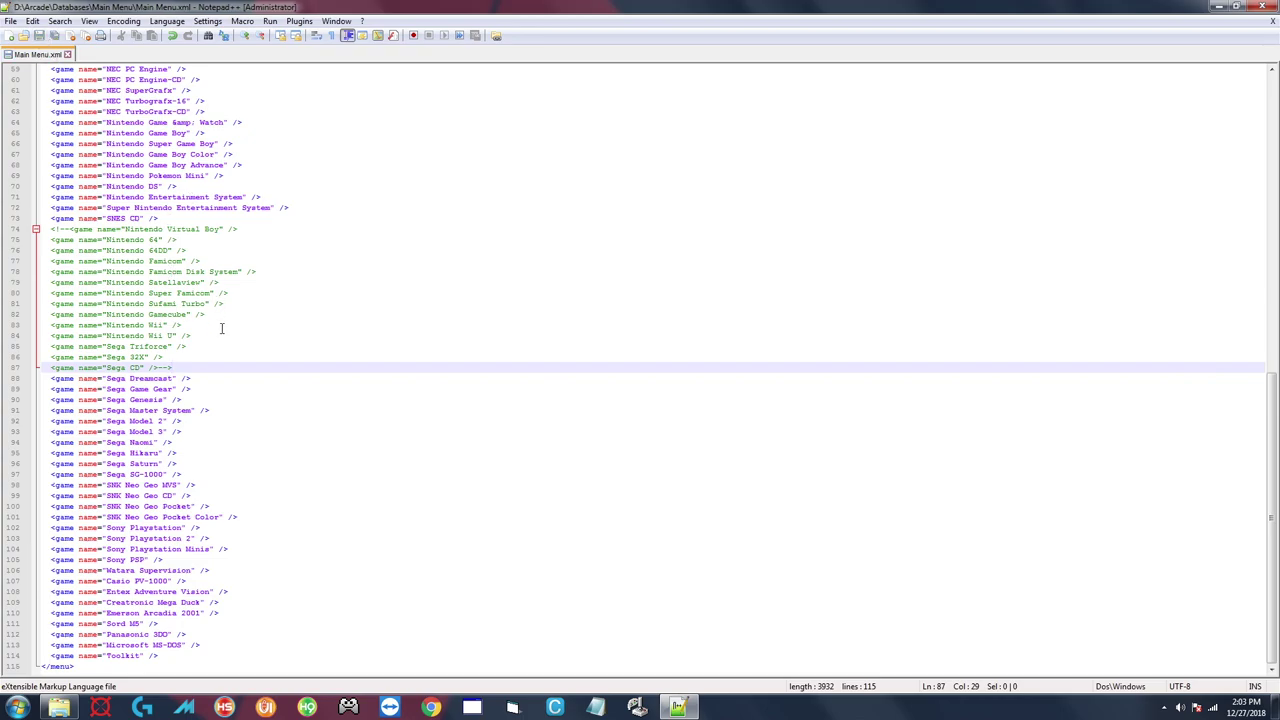
Step: Review the entries in Main Menu.xml and select the backup Main Menu (full).xml in the Windows Explorer folder
scroll(225, 338, "up", 19)
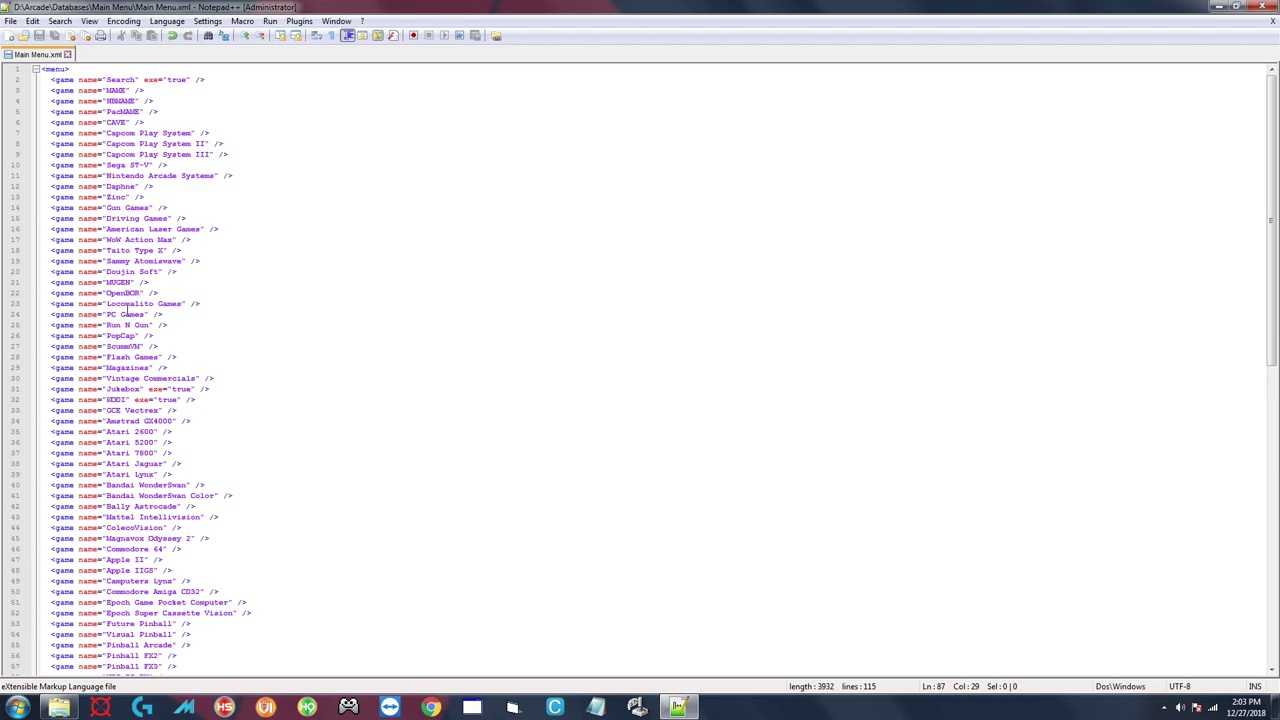
scroll(127, 314, "down", 3)
scroll(173, 478, "down", 6)
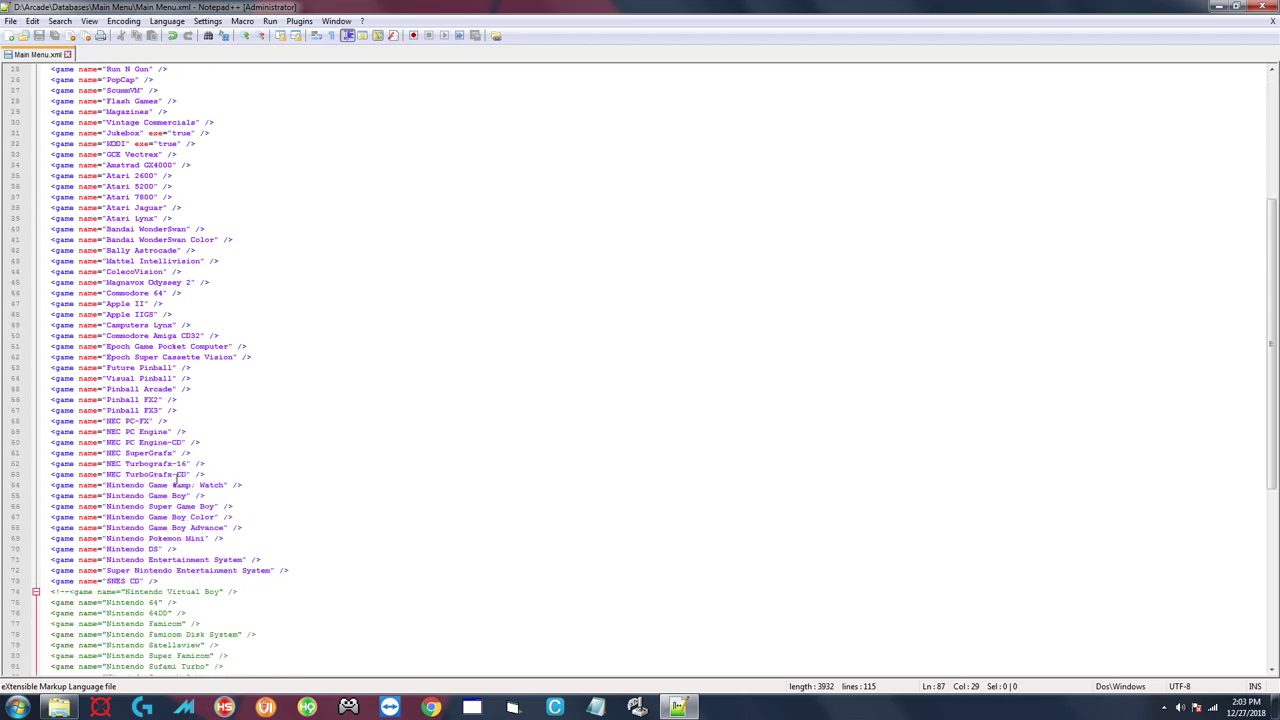
scroll(124, 302, "up", 5)
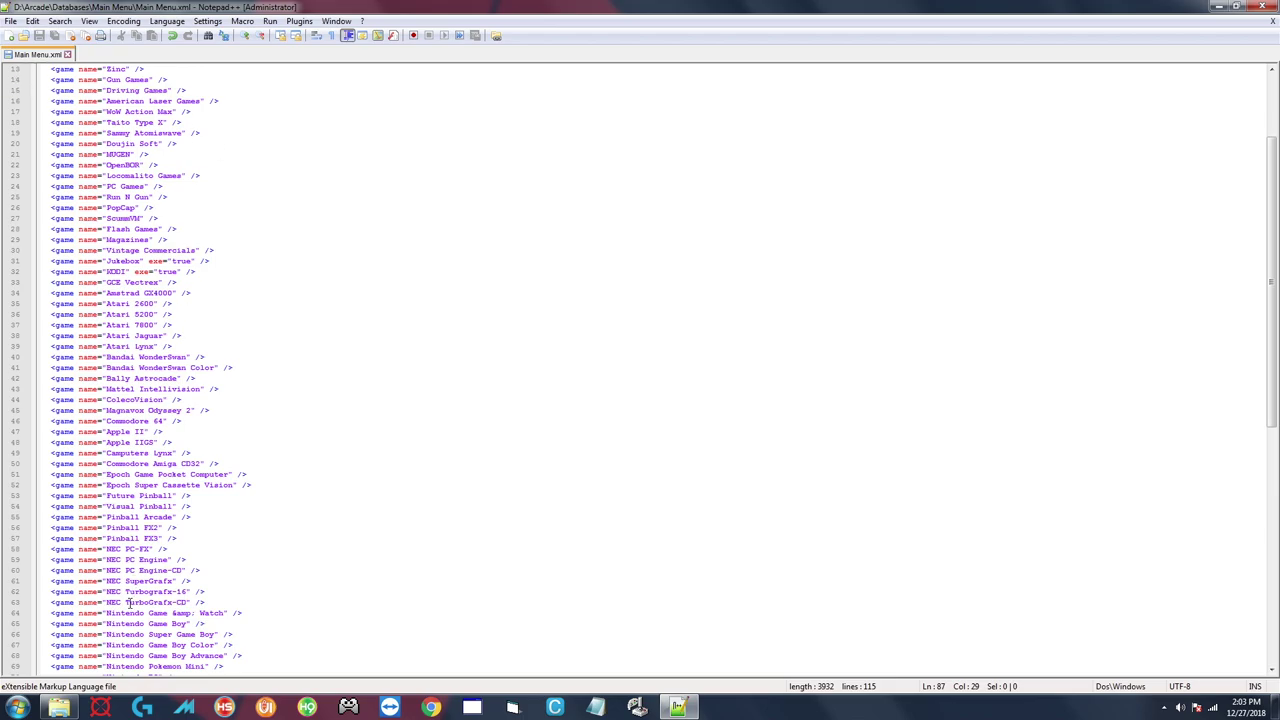
left_click(59, 707)
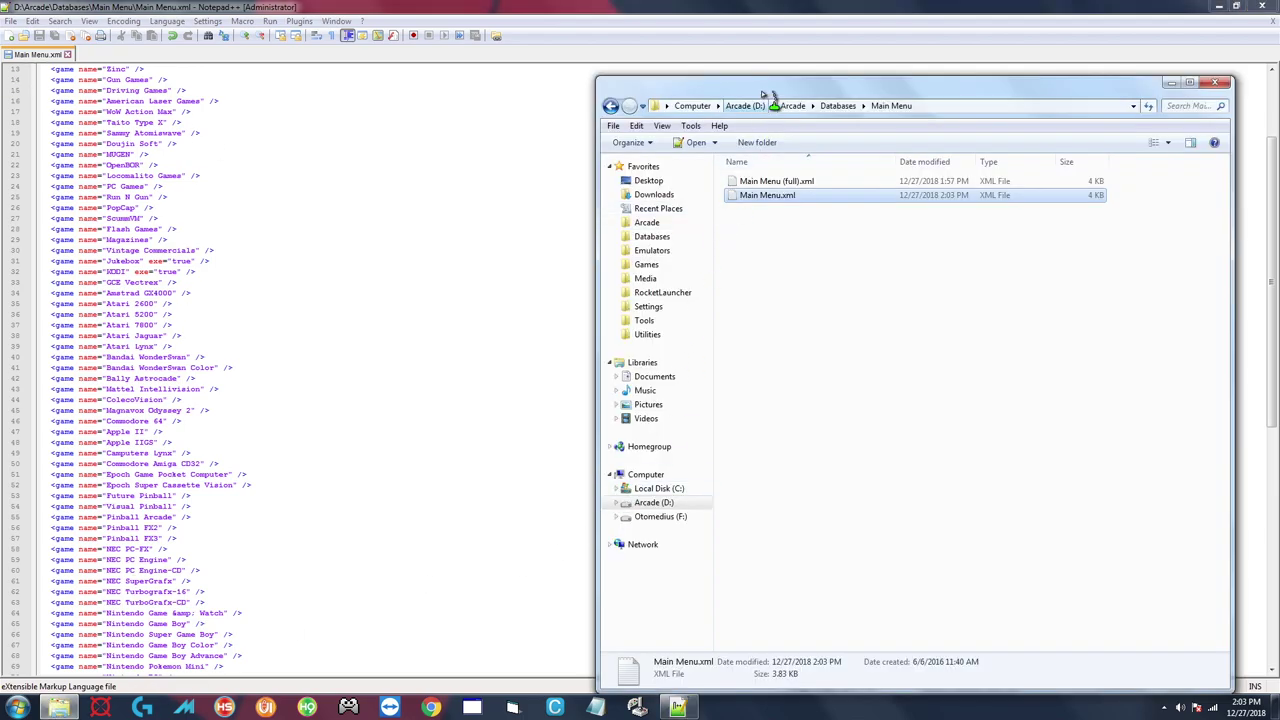
left_click_drag(765, 93, 763, 59)
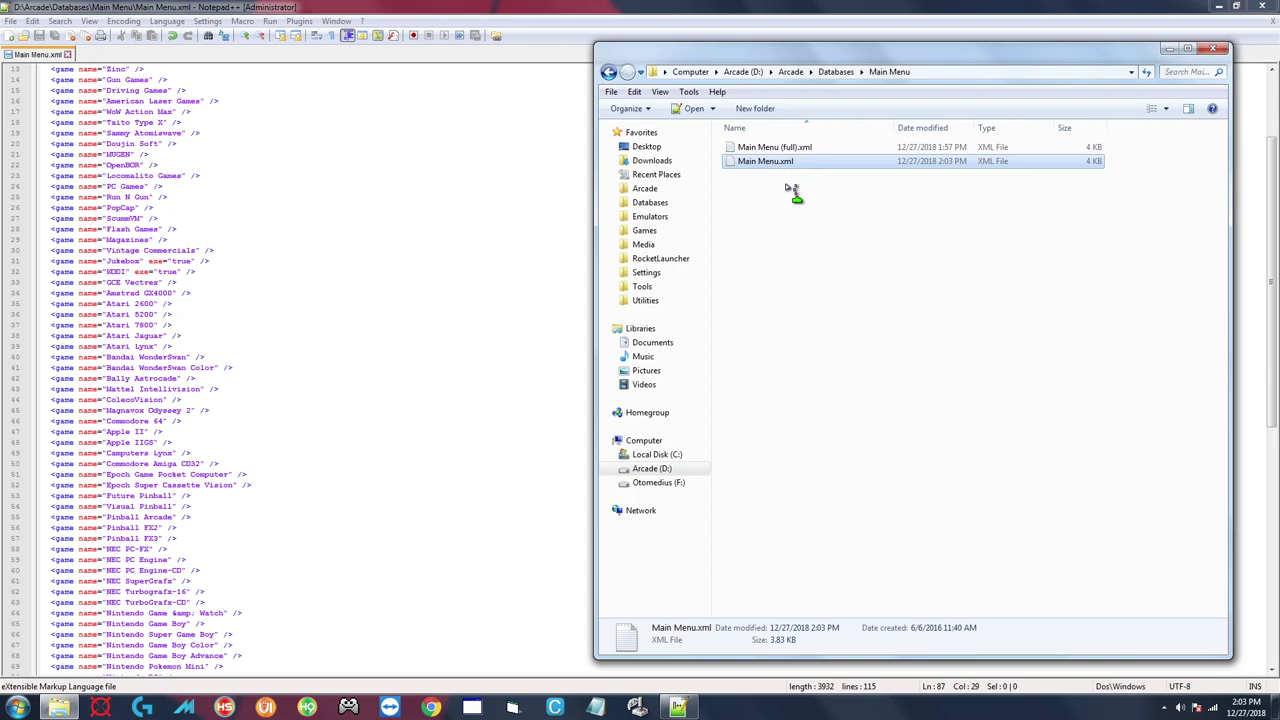
left_click(781, 147)
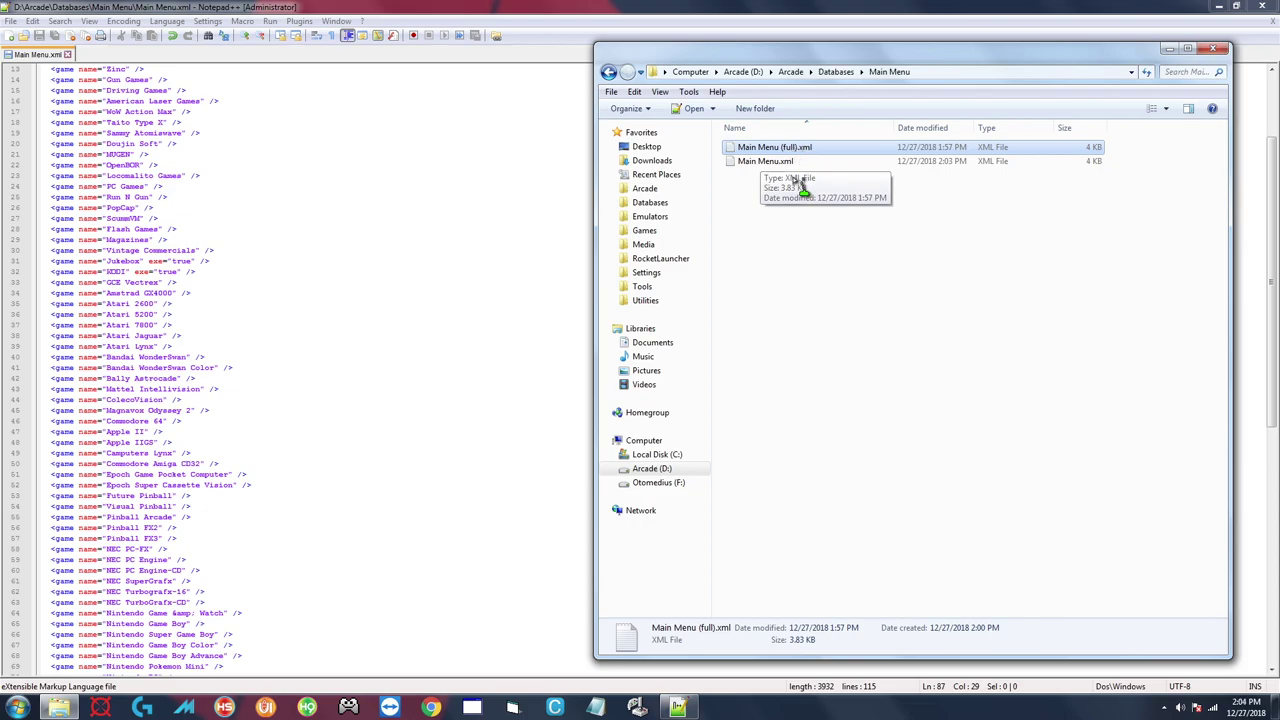
Step: Rename the edited Main Menu.xml to Main Menu (party).xml
left_click(766, 163)
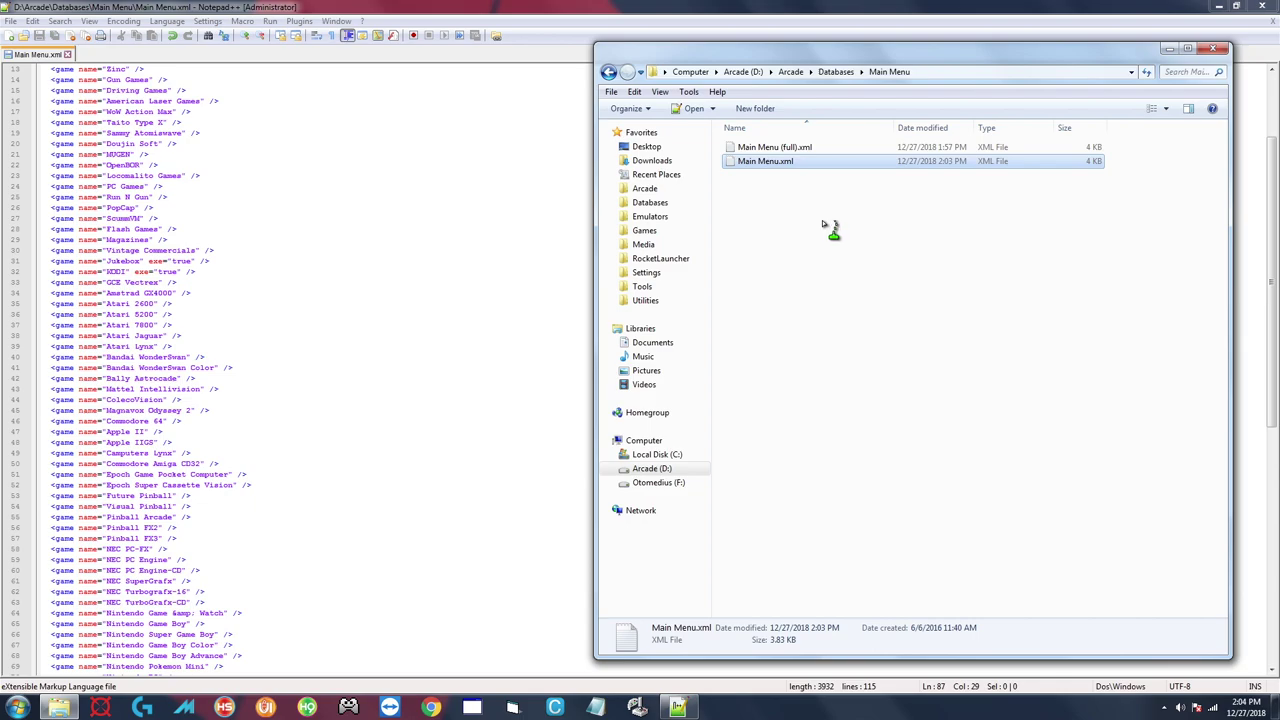
left_click(762, 163)
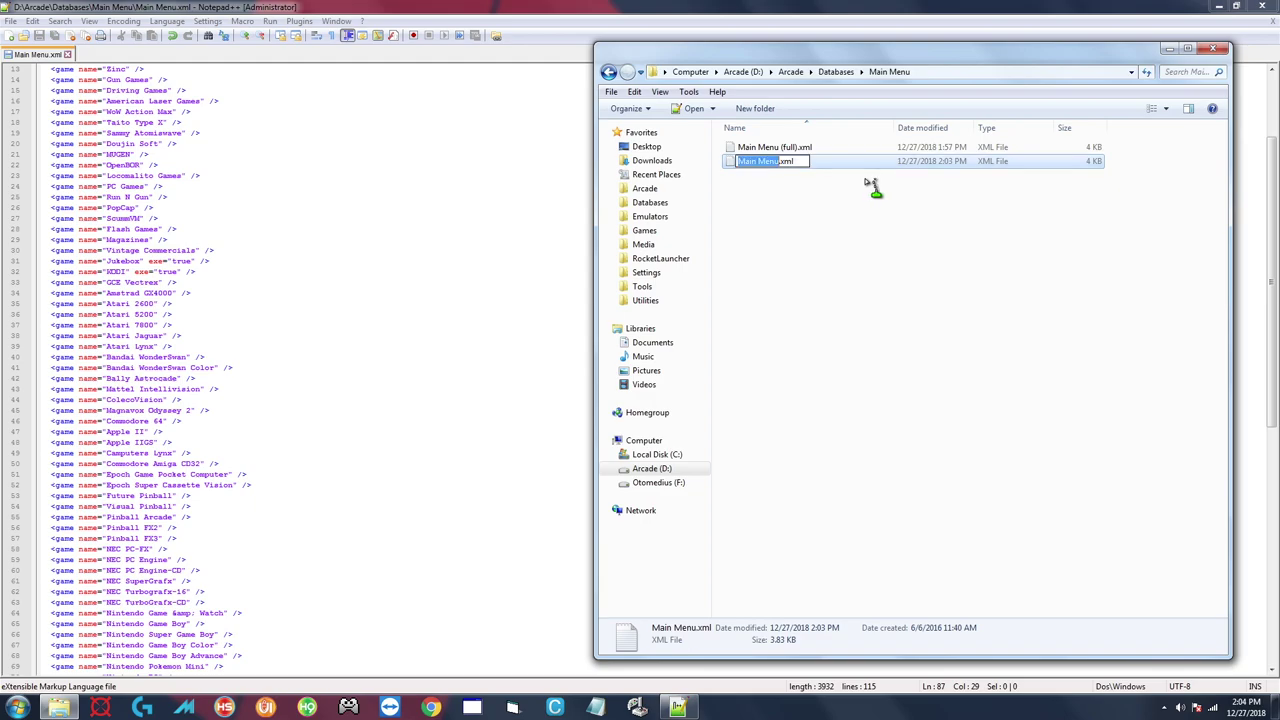
key("Right")
type("(party)")
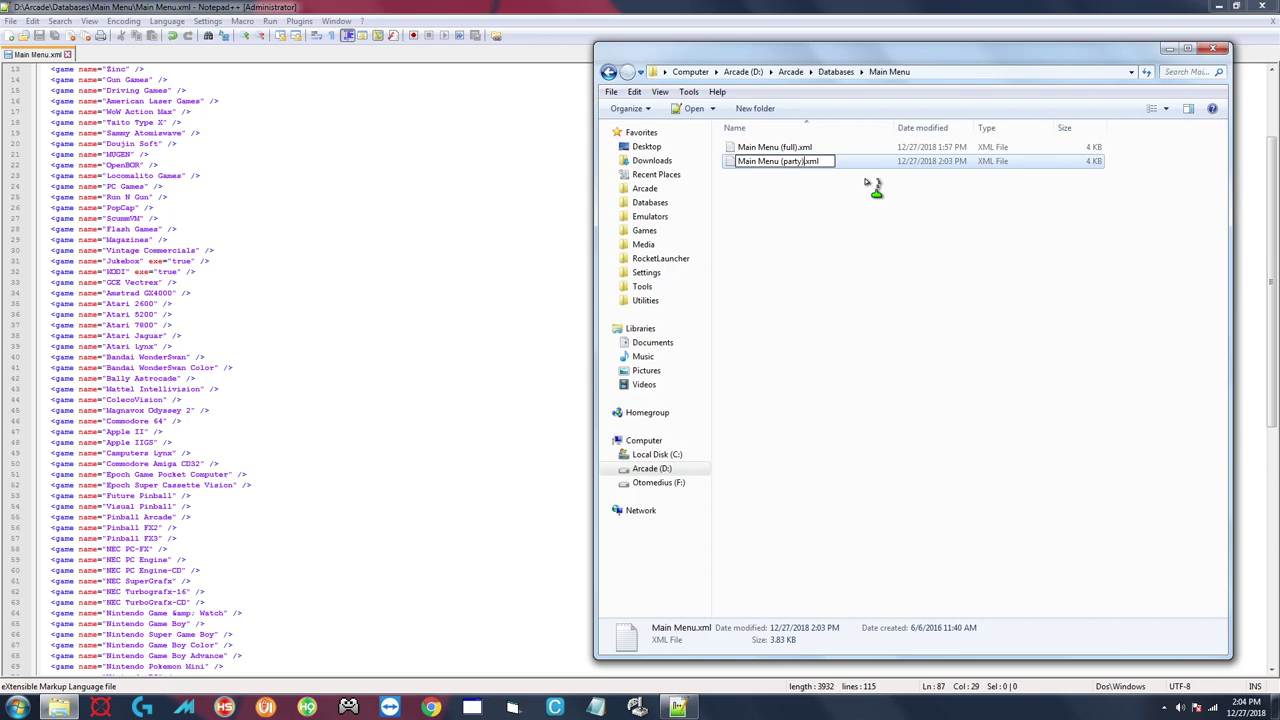
key("Return")
left_click(855, 248)
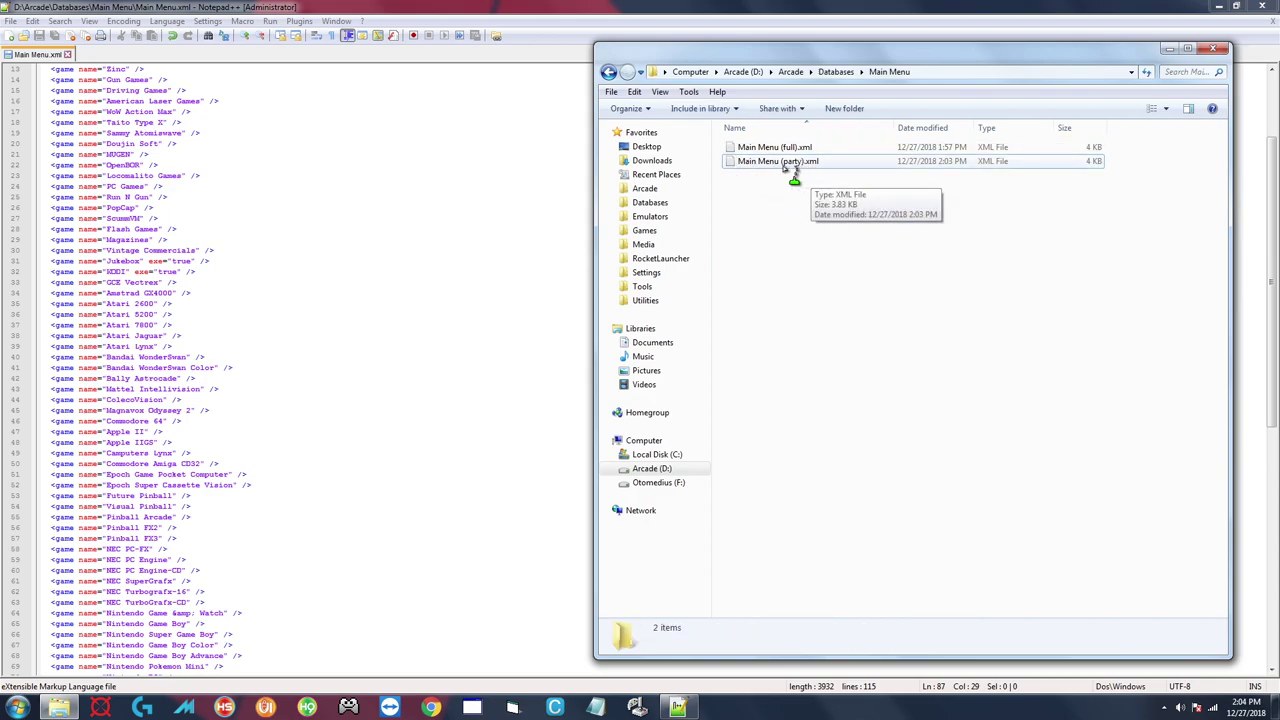
Step: Rename the backup Main Menu (full).xml to Main Menu.xml, making the full list the active menu
left_click(788, 150)
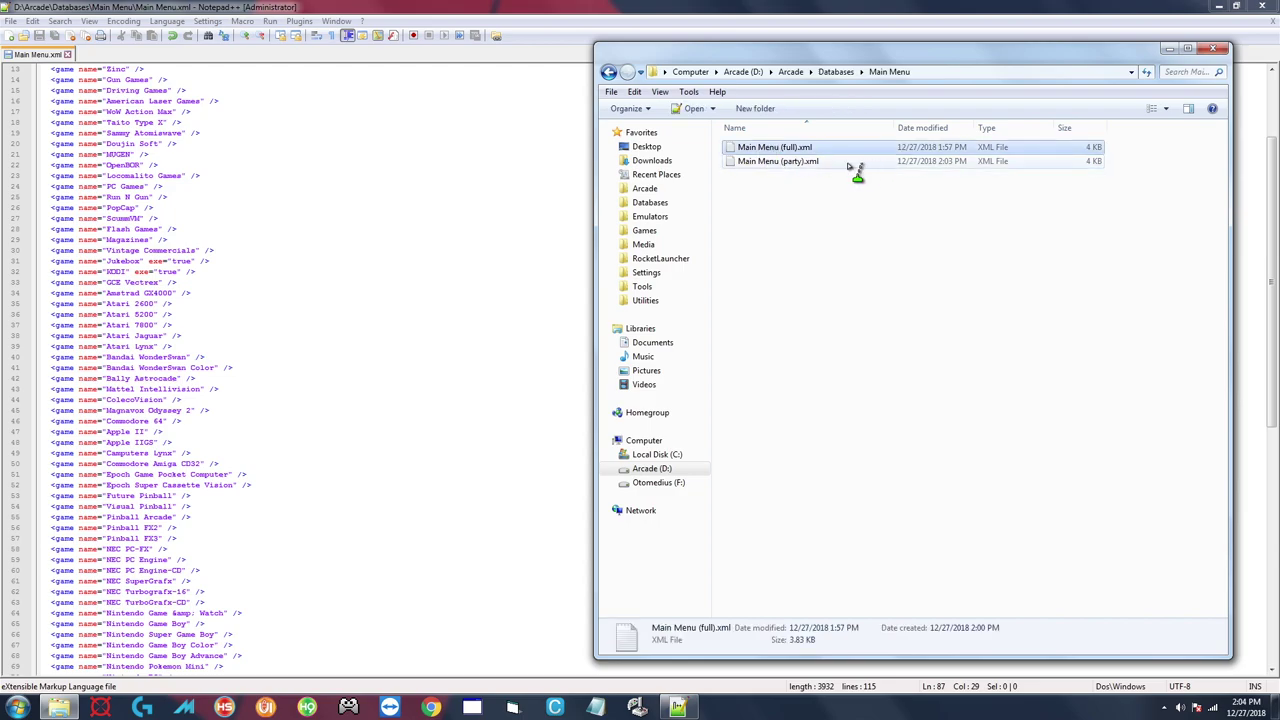
left_click(790, 150)
key("Right")
key("BackSpace")
key("BackSpace")
key("BackSpace")
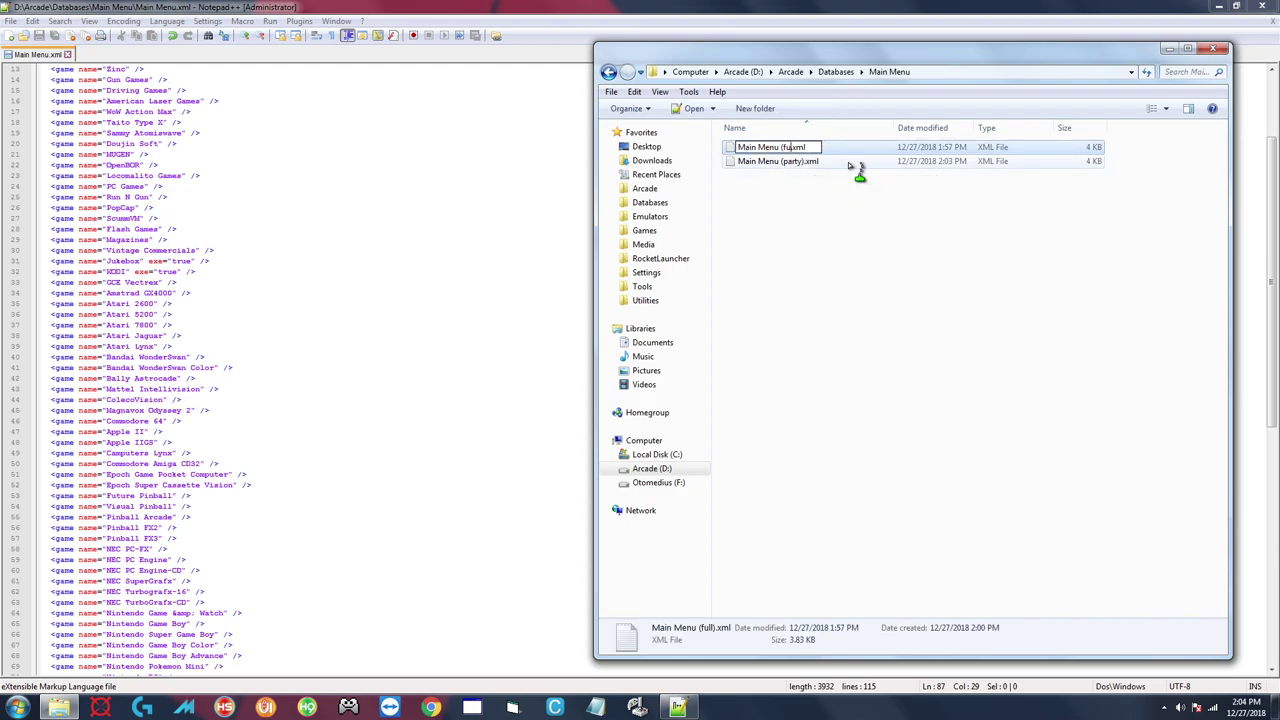
key("BackSpace")
key("BackSpace")
key("BackSpace")
key("BackSpace")
key("Return")
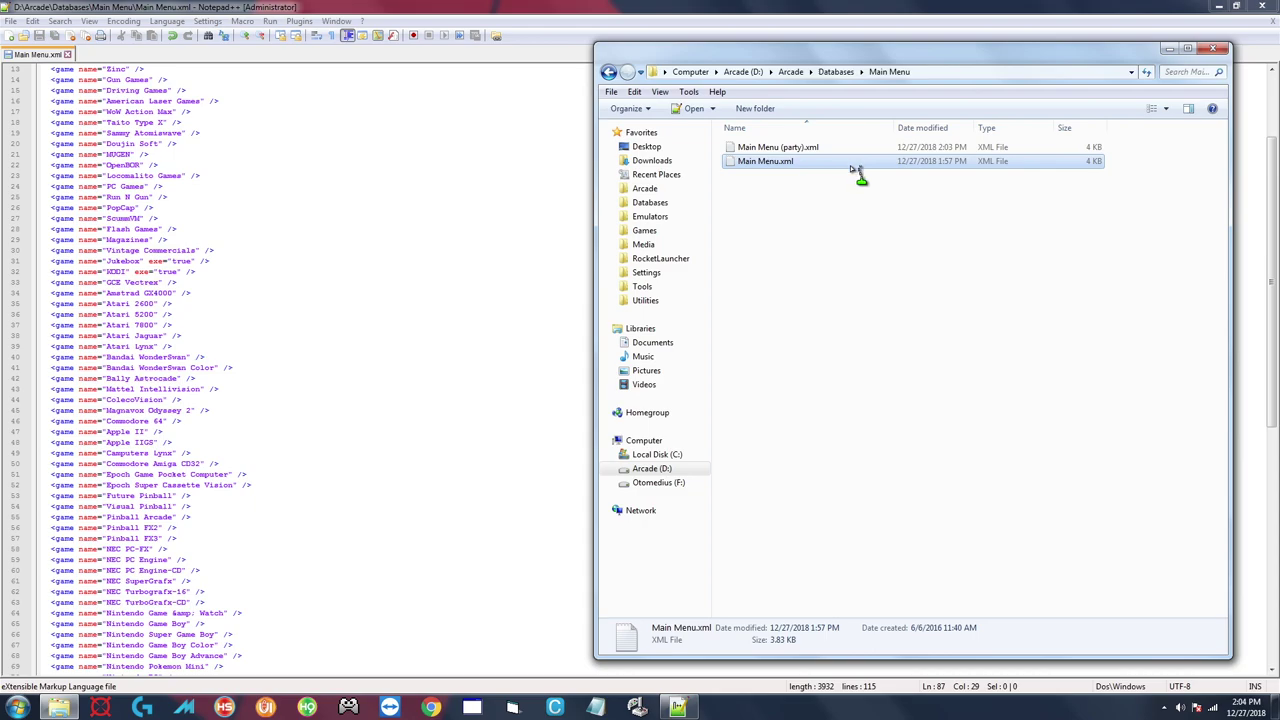
left_click(855, 180)
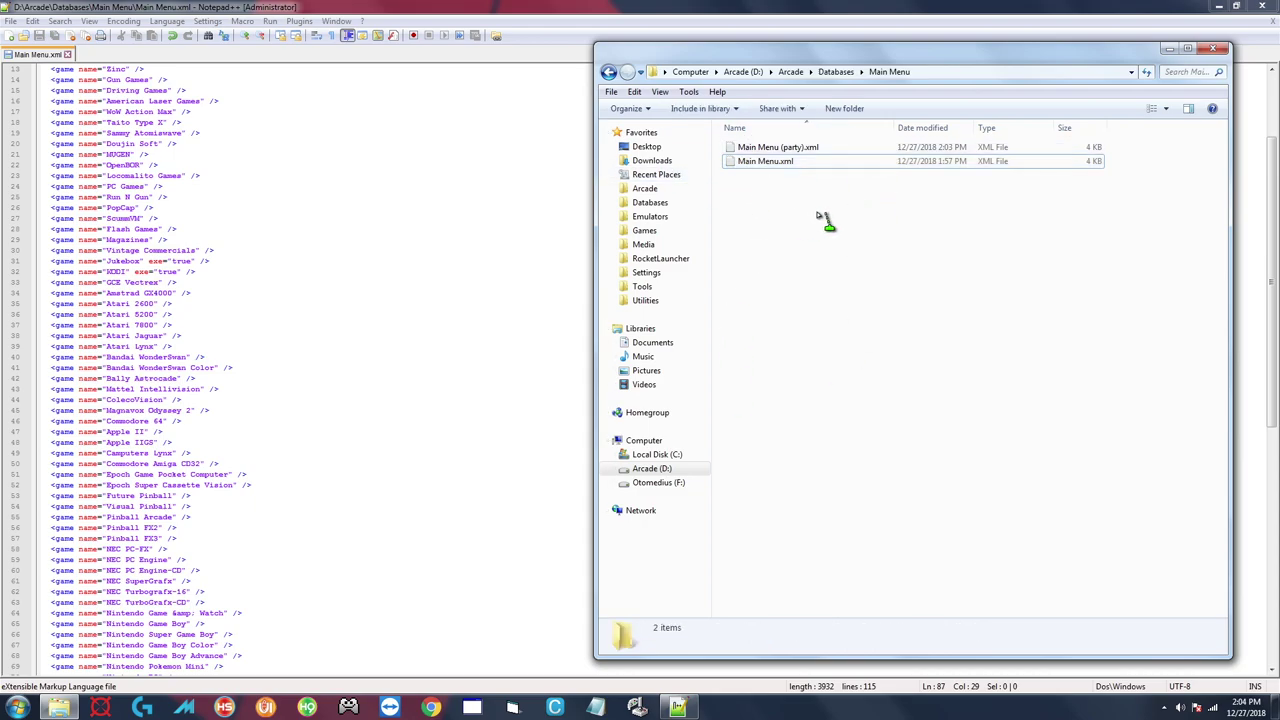
Step: Rename the full-list Main Menu.xml back to Main Menu (full).xml
left_click(770, 163)
left_click(772, 163)
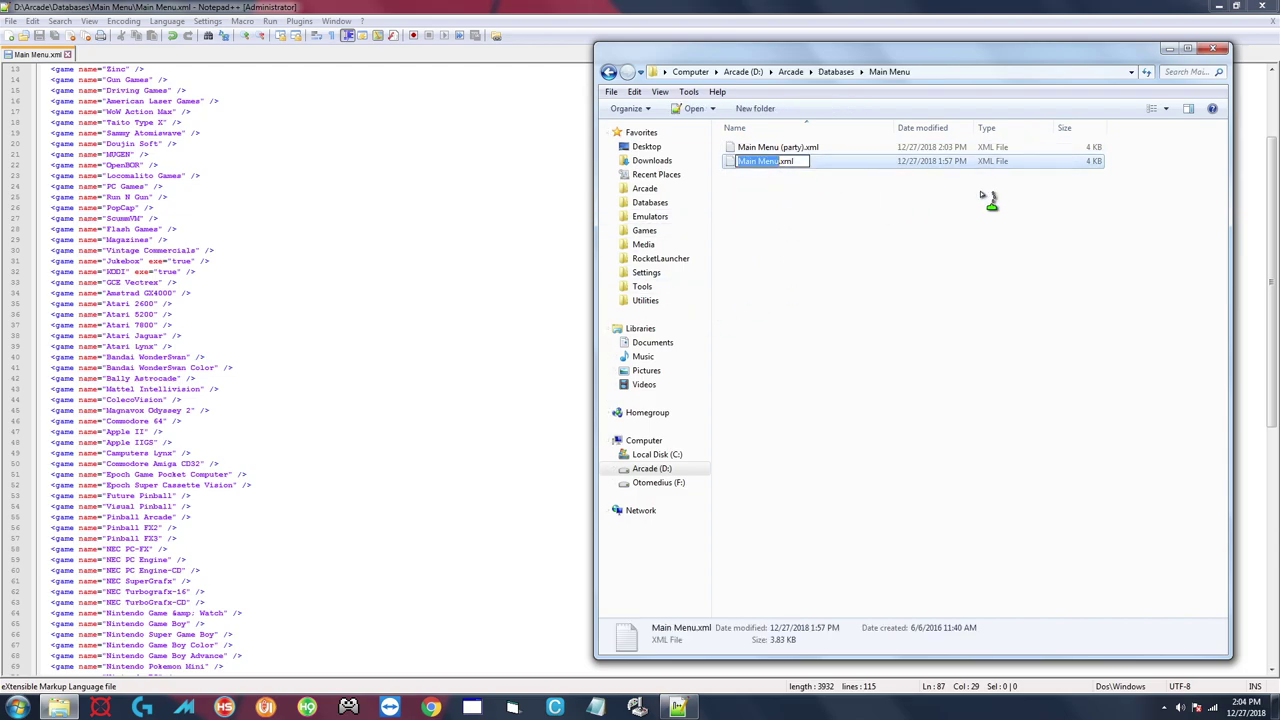
key("Right")
type("(full)")
key("Return")
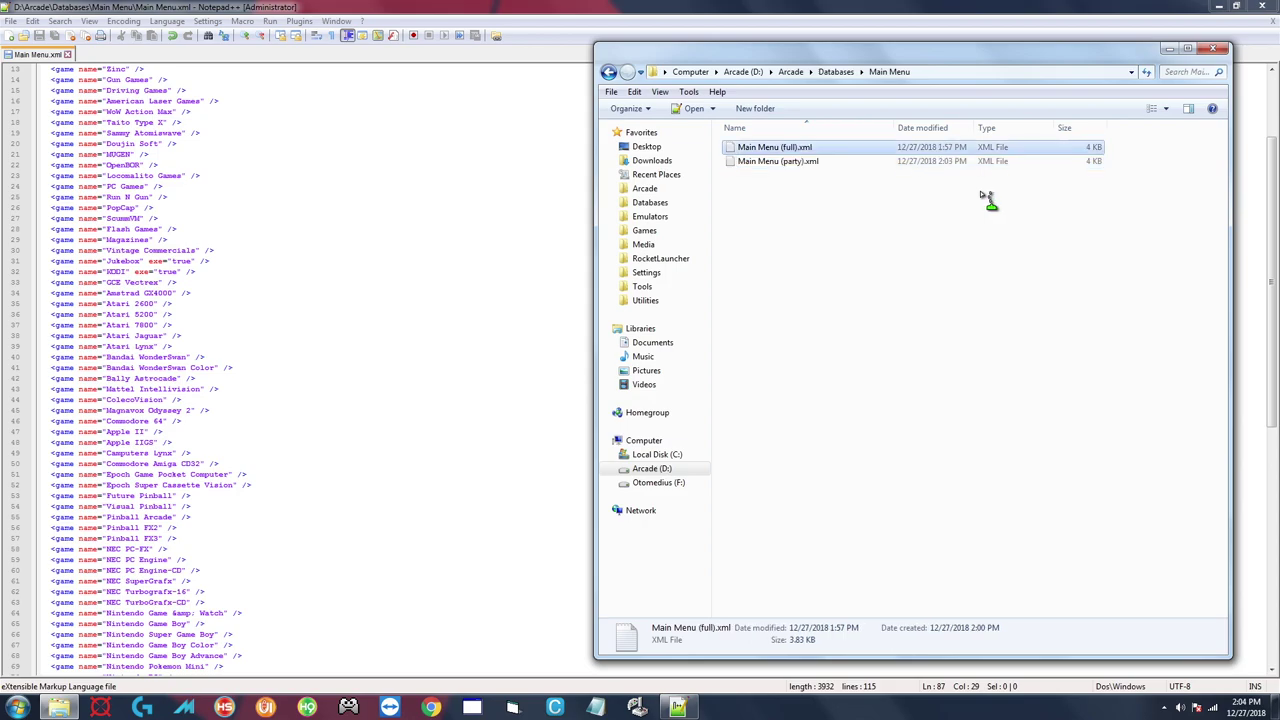
Step: Open Main Menu (party).xml for viewing, drop the missing Main Menu.xml from the editor, and close the editor
double_click(800, 162)
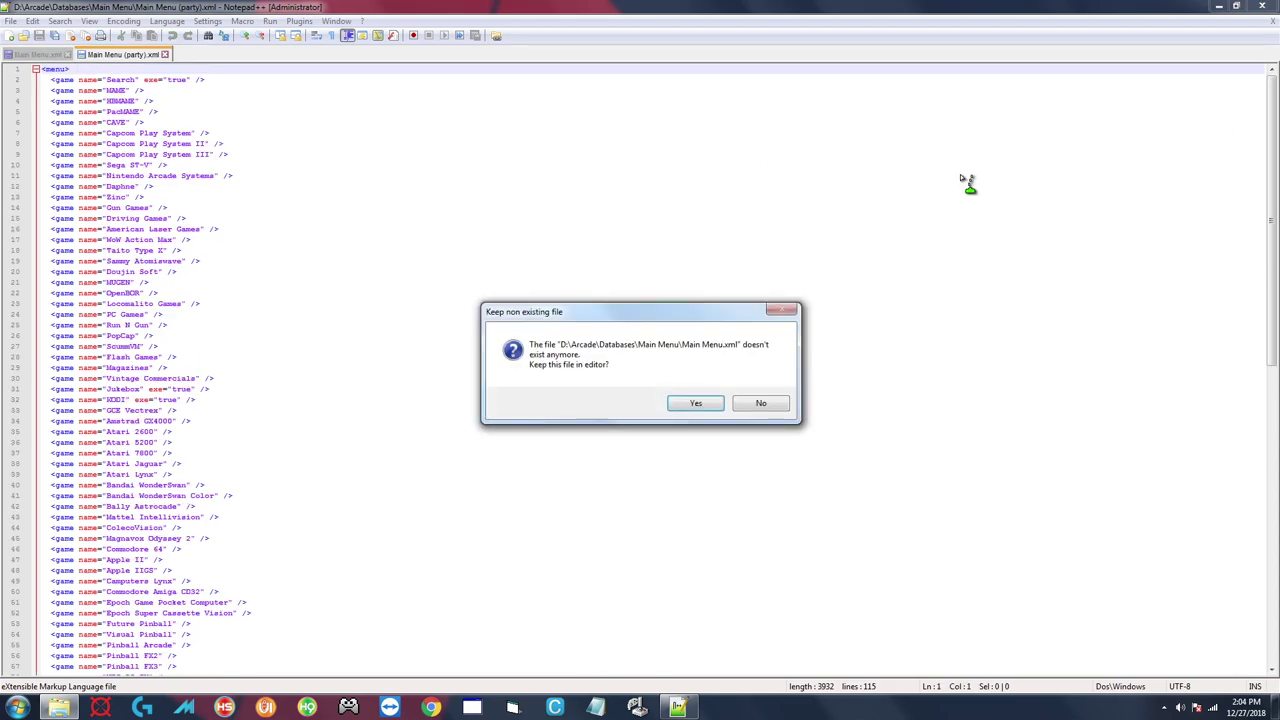
left_click(760, 403)
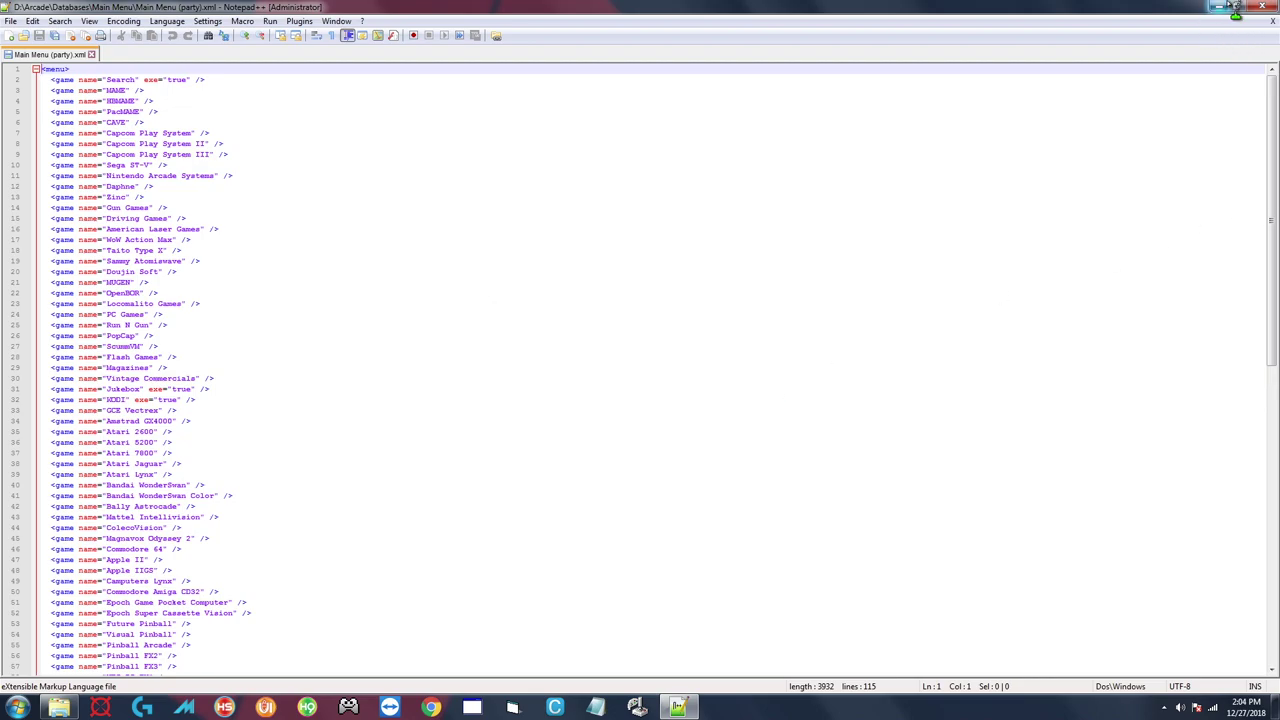
left_click(1262, 7)
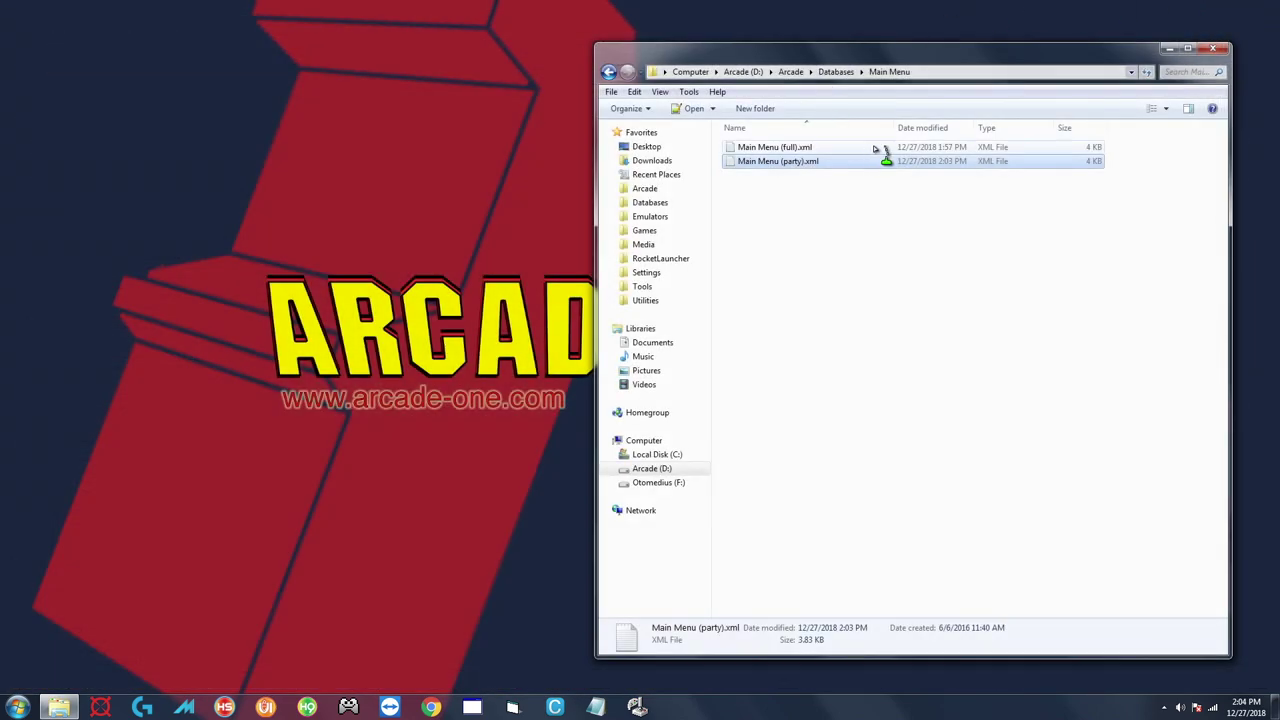
Step: Rename Main Menu (party).xml to Main Menu.xml, making the reduced list the active menu
left_click(790, 165)
key("F2")
key("Right")
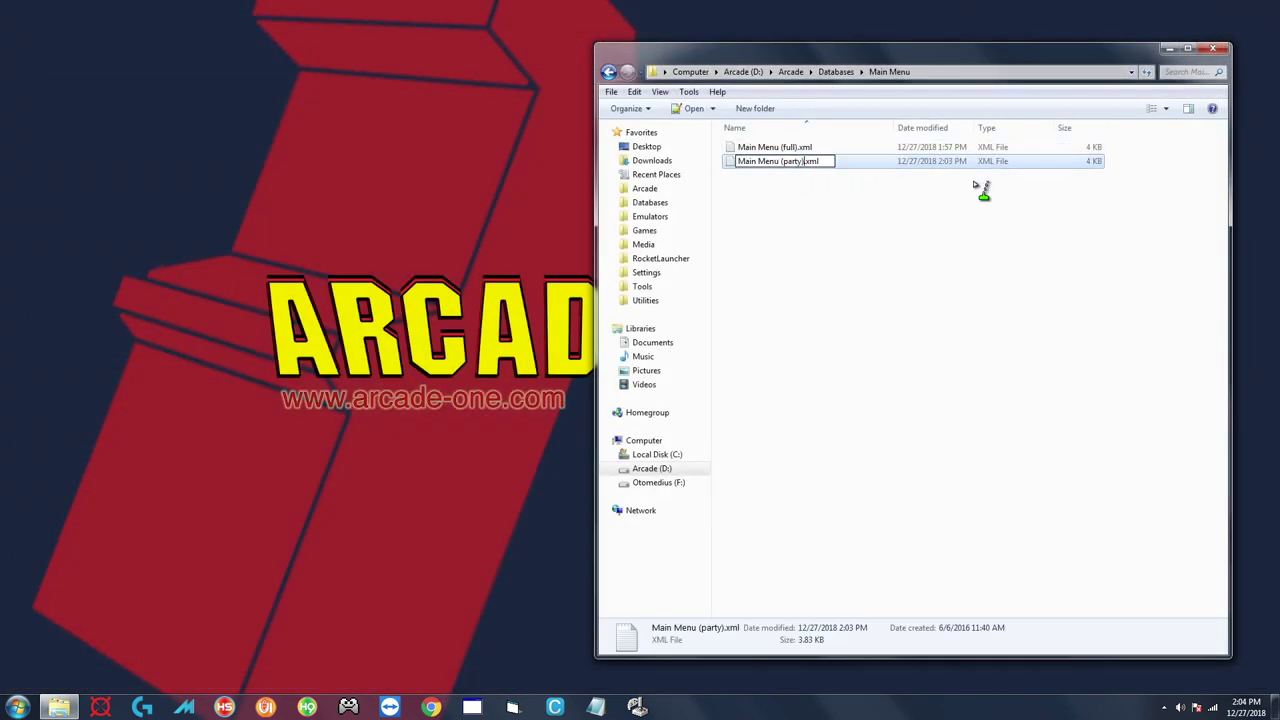
key("BackSpace")
key("BackSpace")
key("BackSpace")
key("BackSpace")
key("BackSpace")
key("BackSpace")
key("BackSpace")
key("BackSpace")
key("Return")
left_click(857, 274)
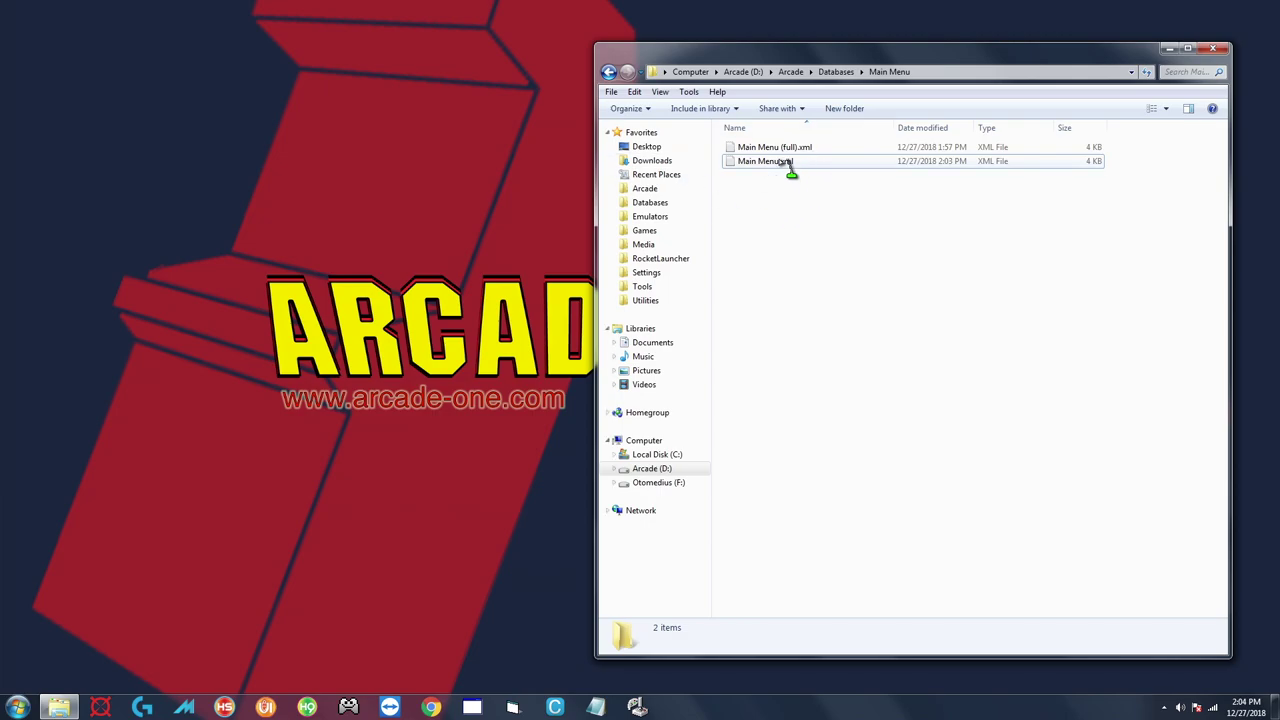
Step: Open Main Menu.xml, check its commented-out system entries, and close the file and the editor
double_click(765, 168)
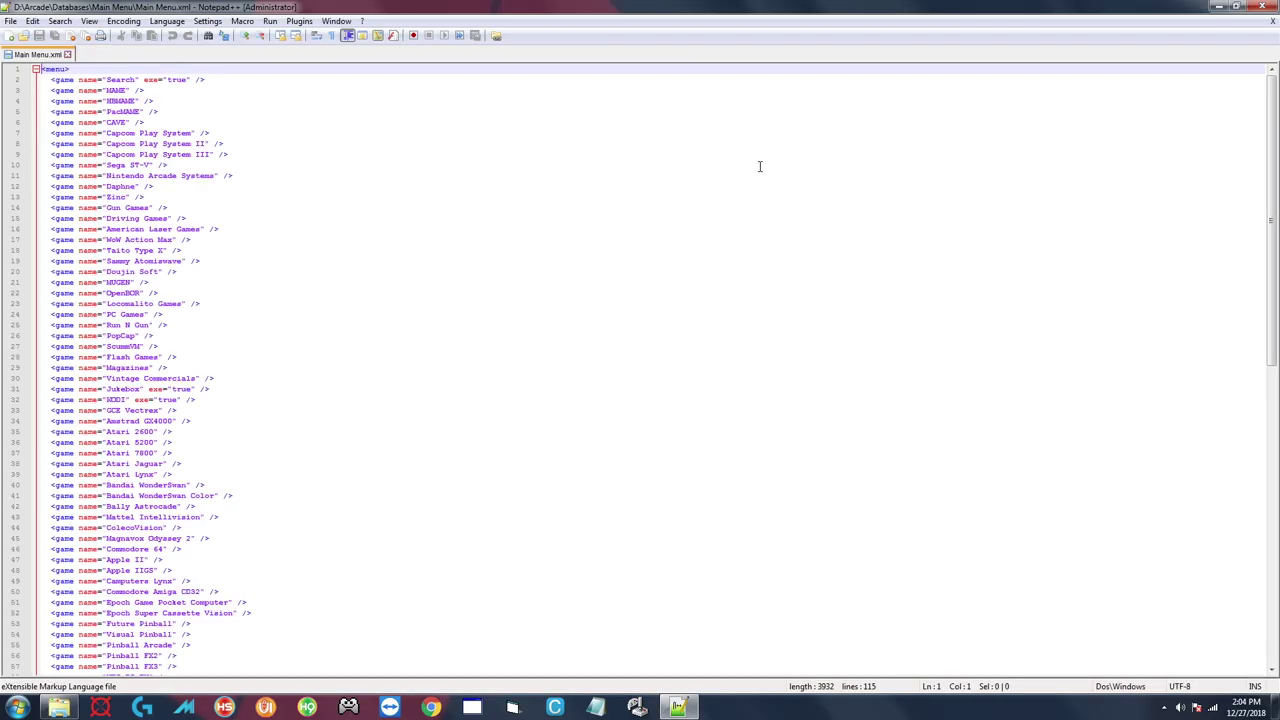
scroll(377, 277, "down", 20)
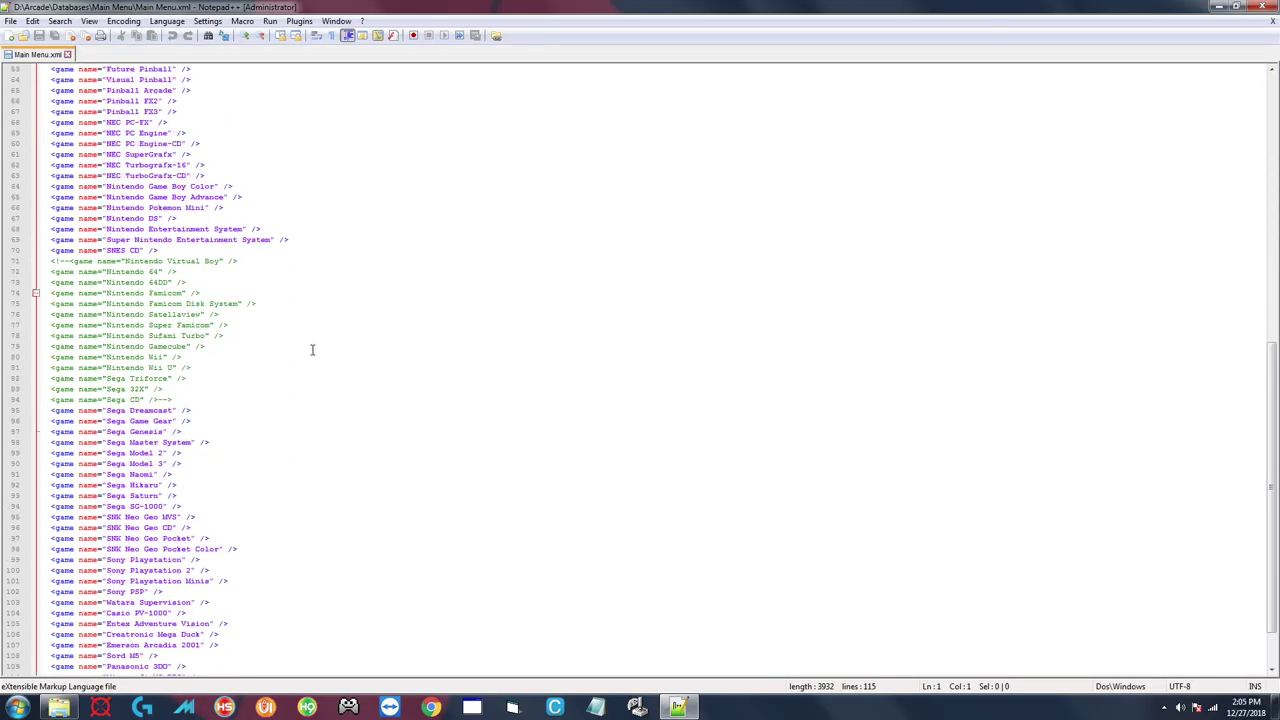
scroll(312, 349, "up", 20)
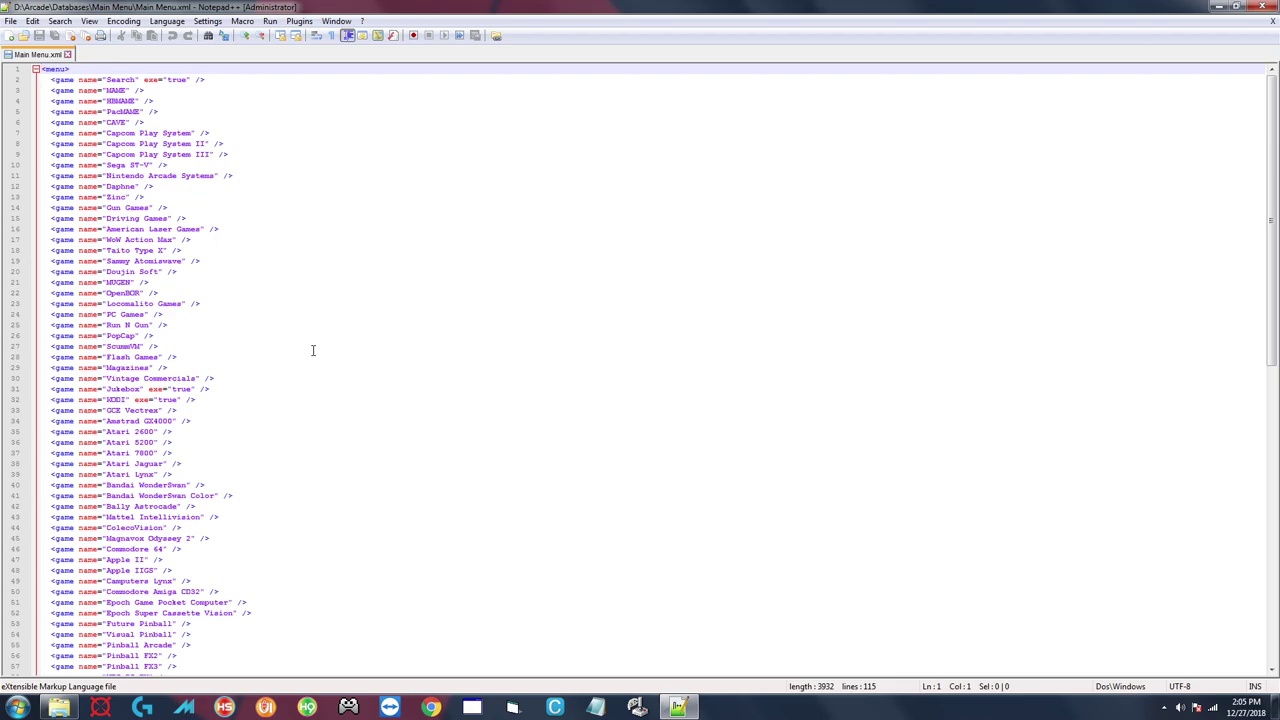
left_click(1273, 21)
left_click(1267, 6)
left_click(914, 237)
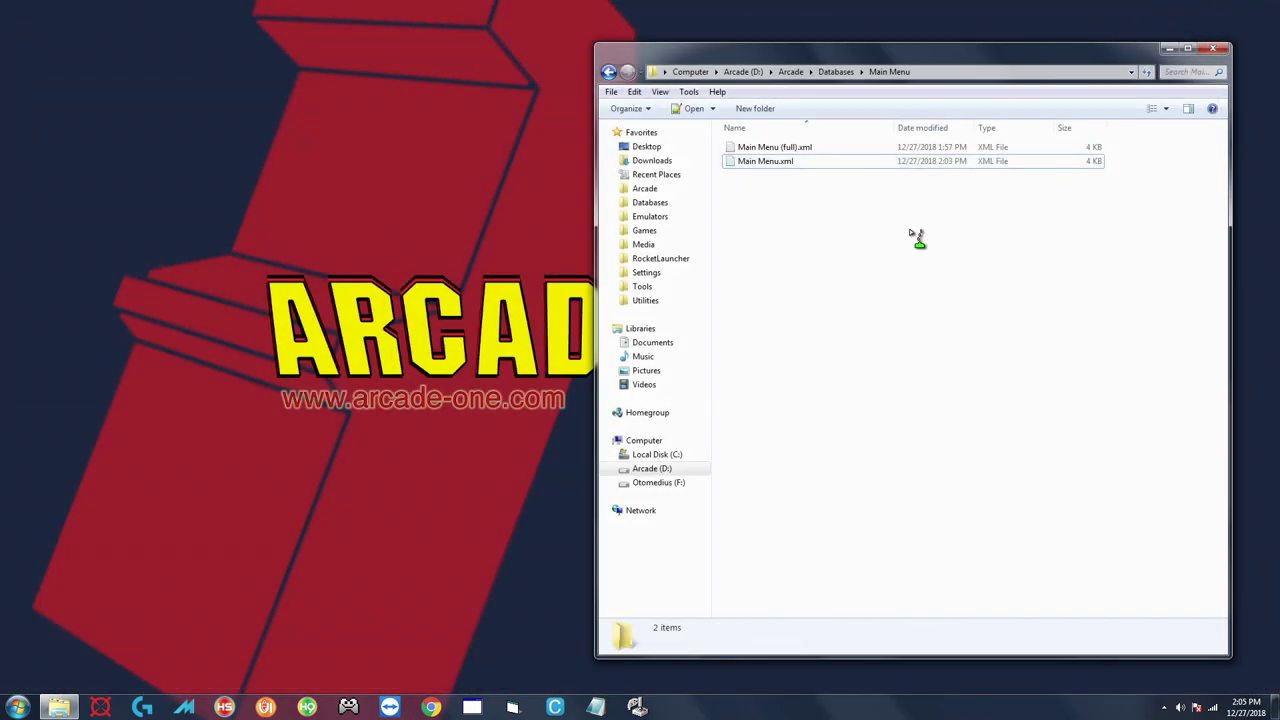